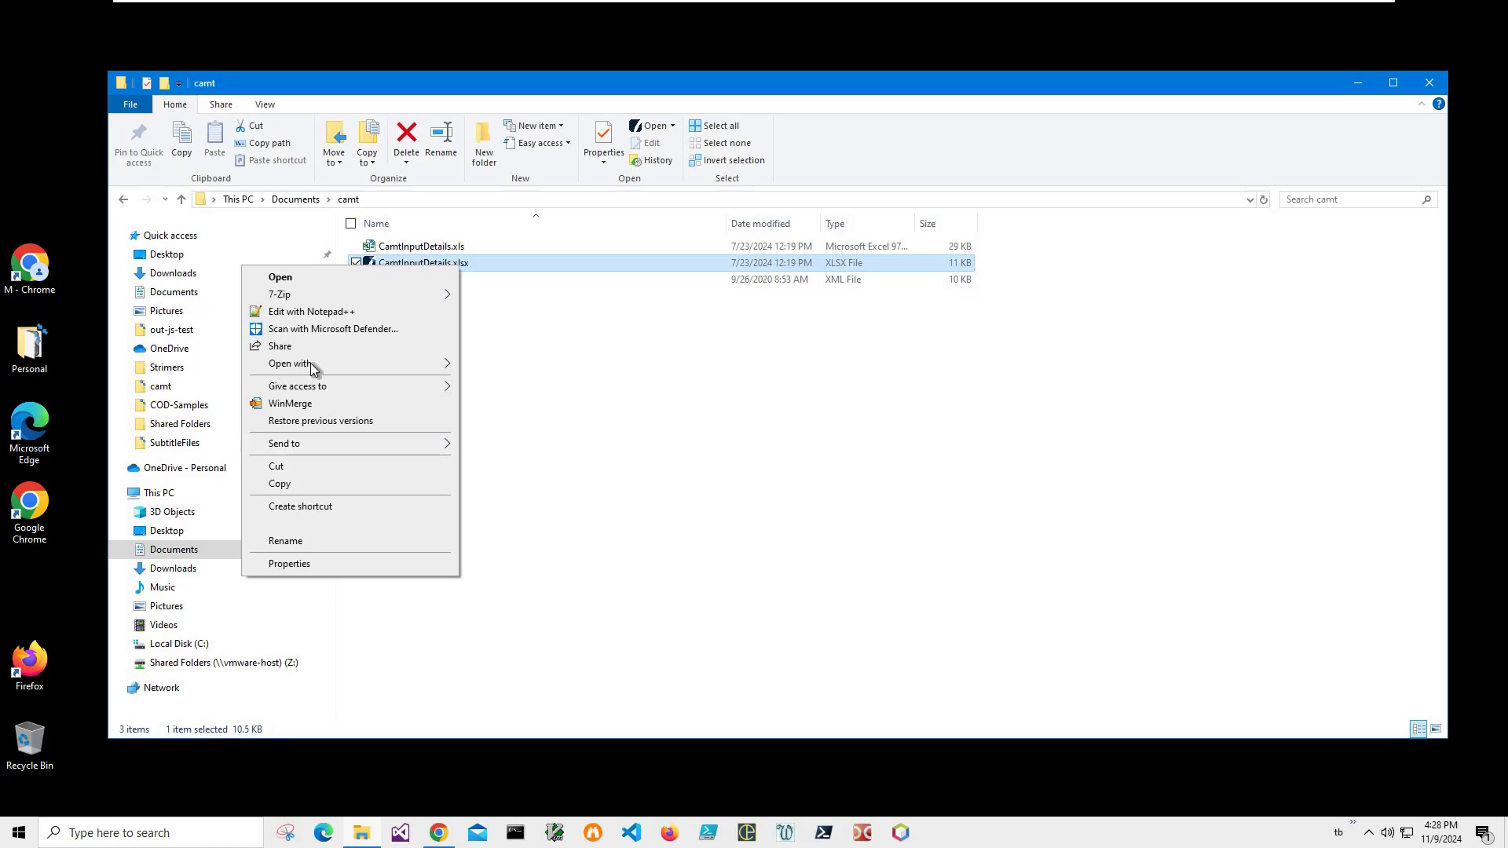
Step: Open CamtInputDetails.xlsx in Excel to examine its rows and columns, and close it again
{"action": "left_click", "coordinate": [508, 365]}
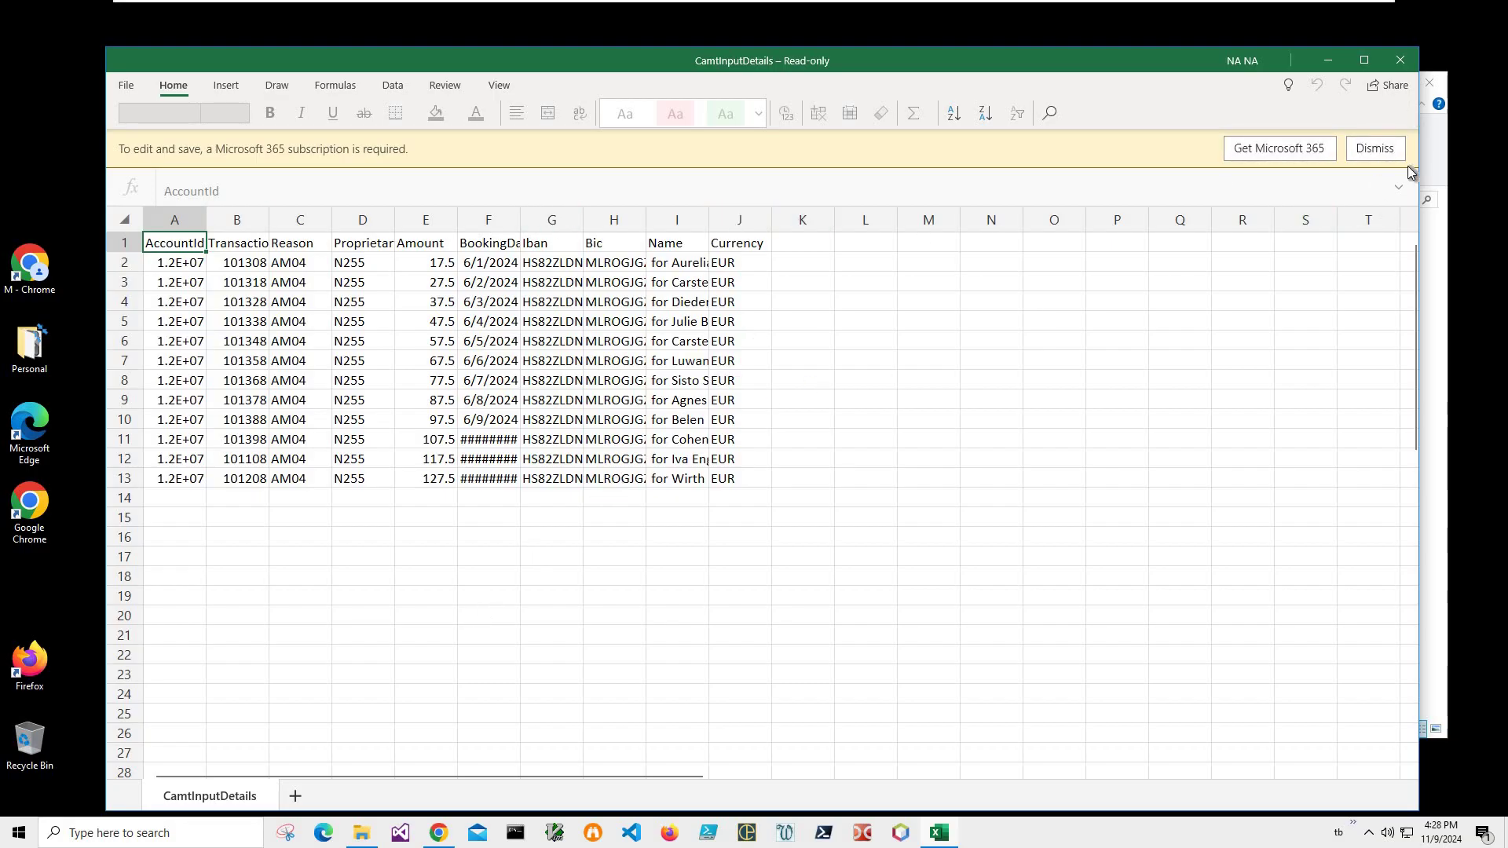
{"action": "left_click", "coordinate": [1405, 62]}
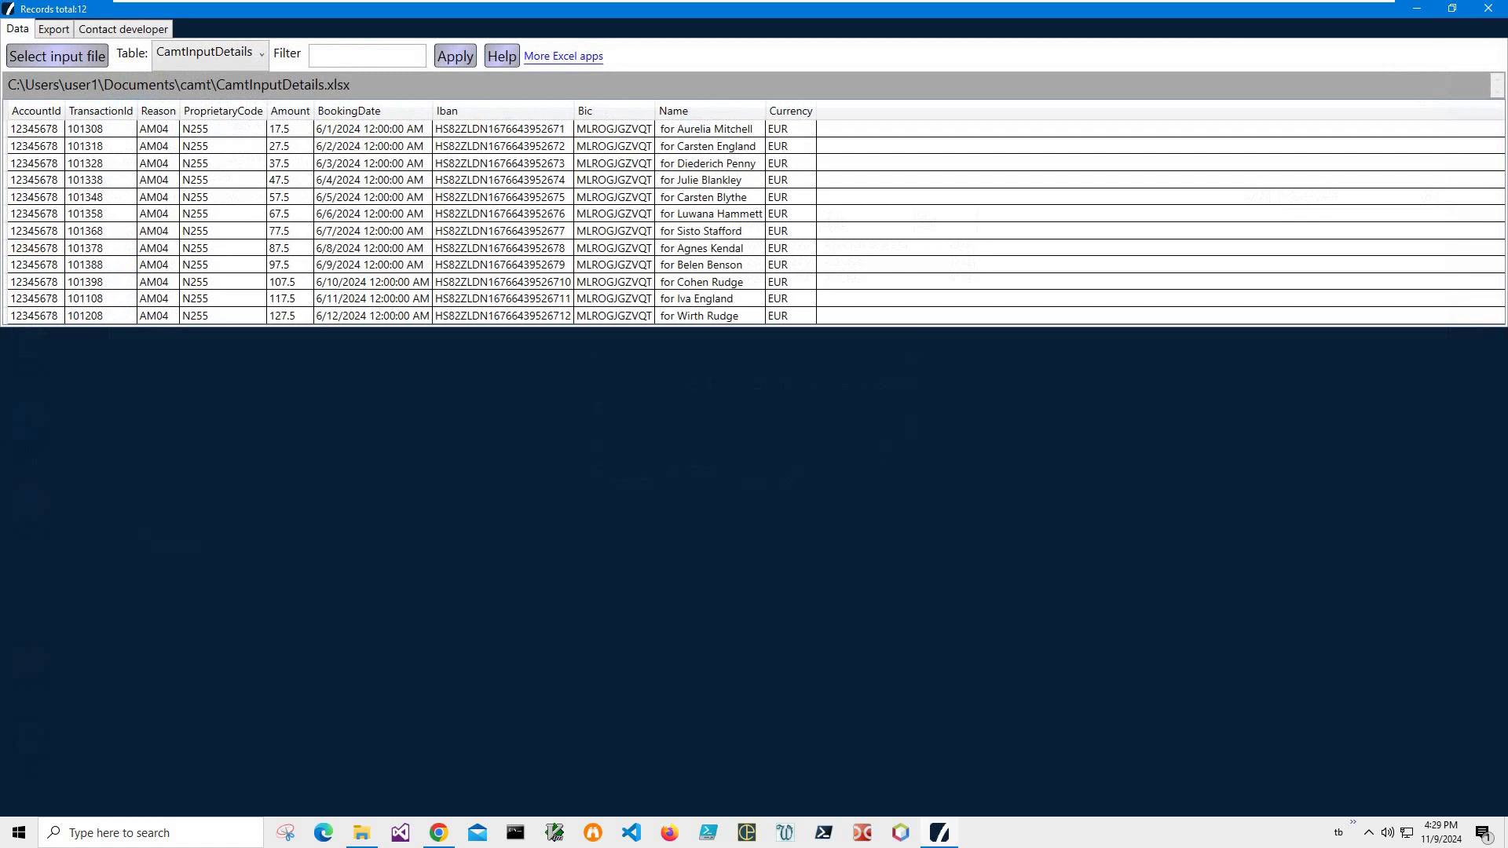
Step: Move and widen the CamtInputDetails.xlsx viewer window to examine all columns through Currency, and close it
{"action": "left_click_drag", "start_coordinate": [667, 9], "coordinate": [640, 196]}
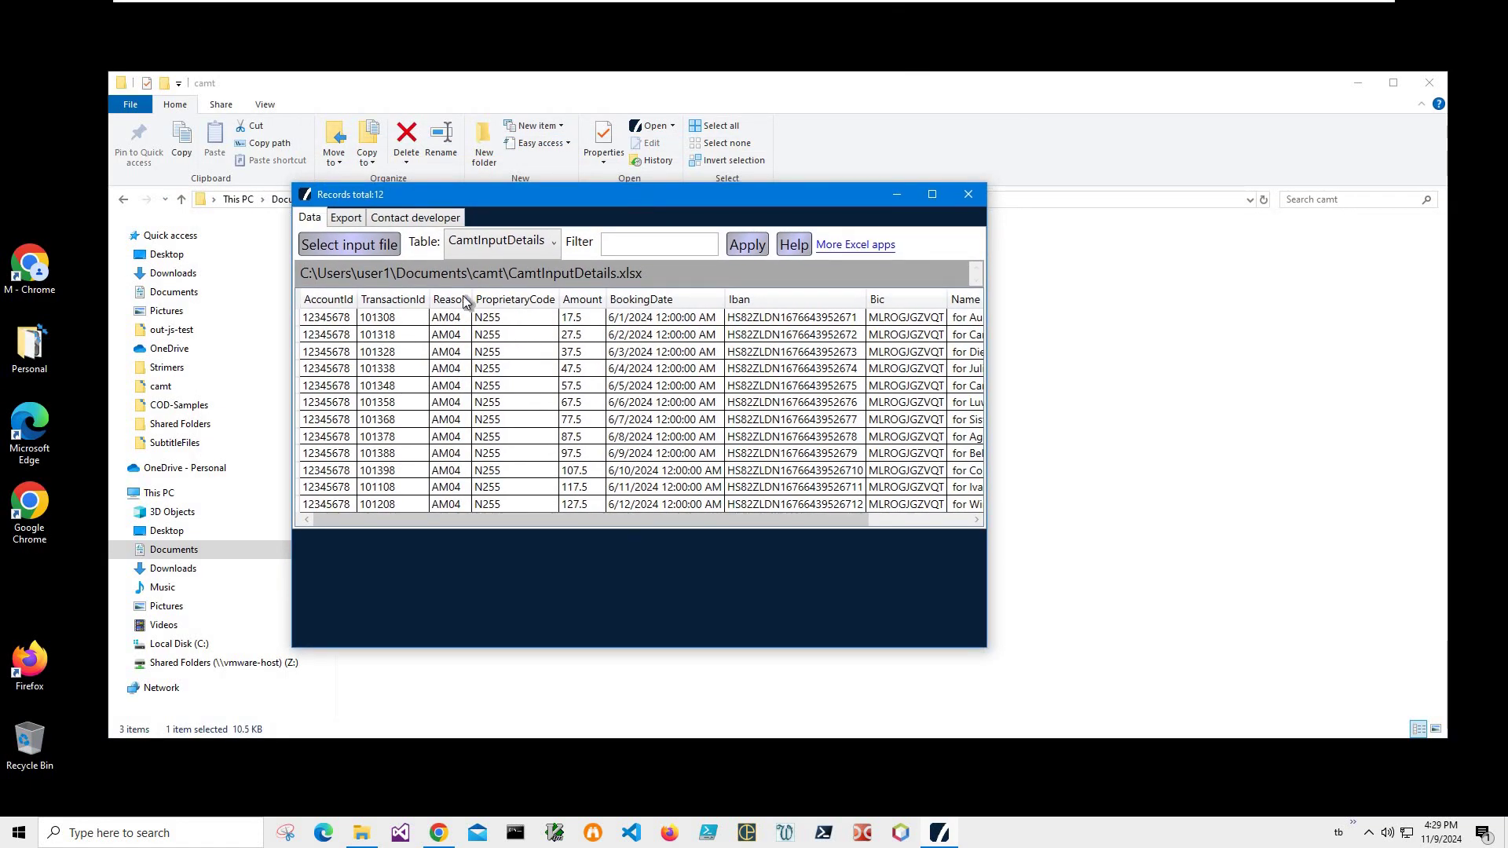
{"action": "left_click_drag", "start_coordinate": [987, 648], "coordinate": [1366, 709]}
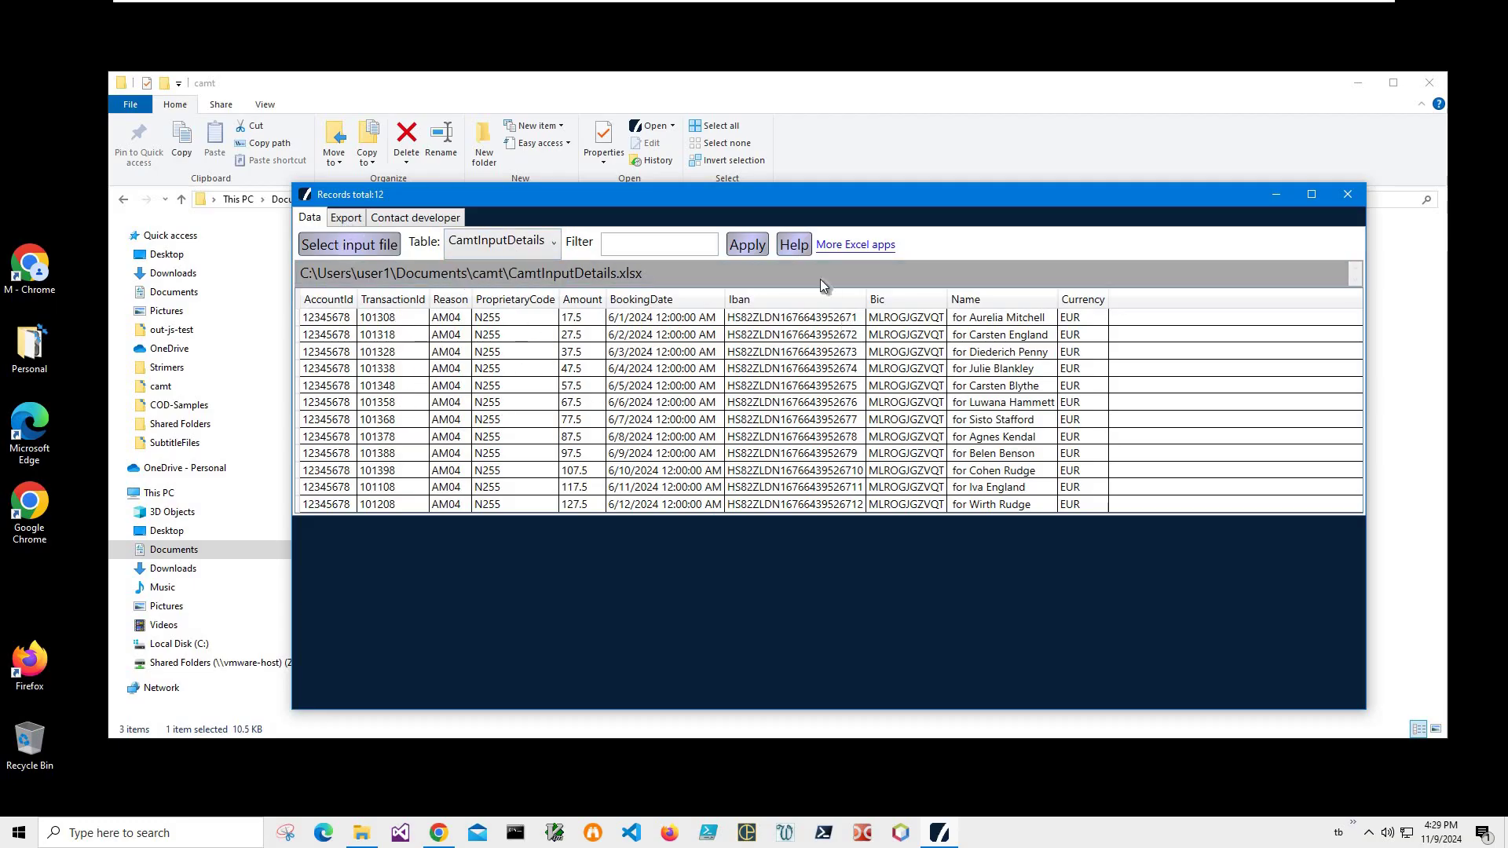
{"action": "left_click", "coordinate": [346, 217]}
{"action": "left_click", "coordinate": [309, 218]}
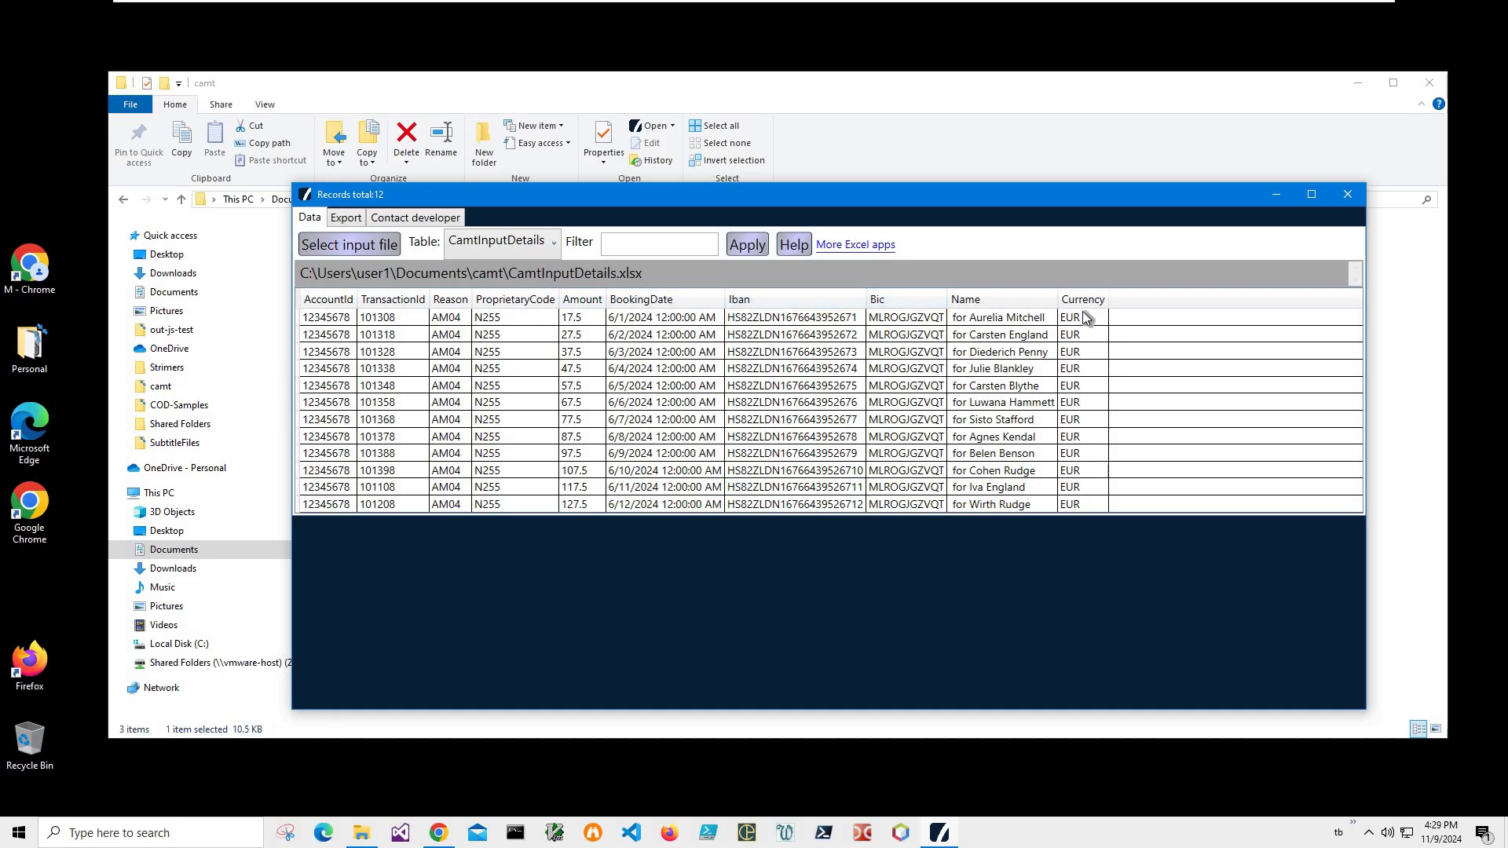
{"action": "left_click", "coordinate": [1348, 194]}
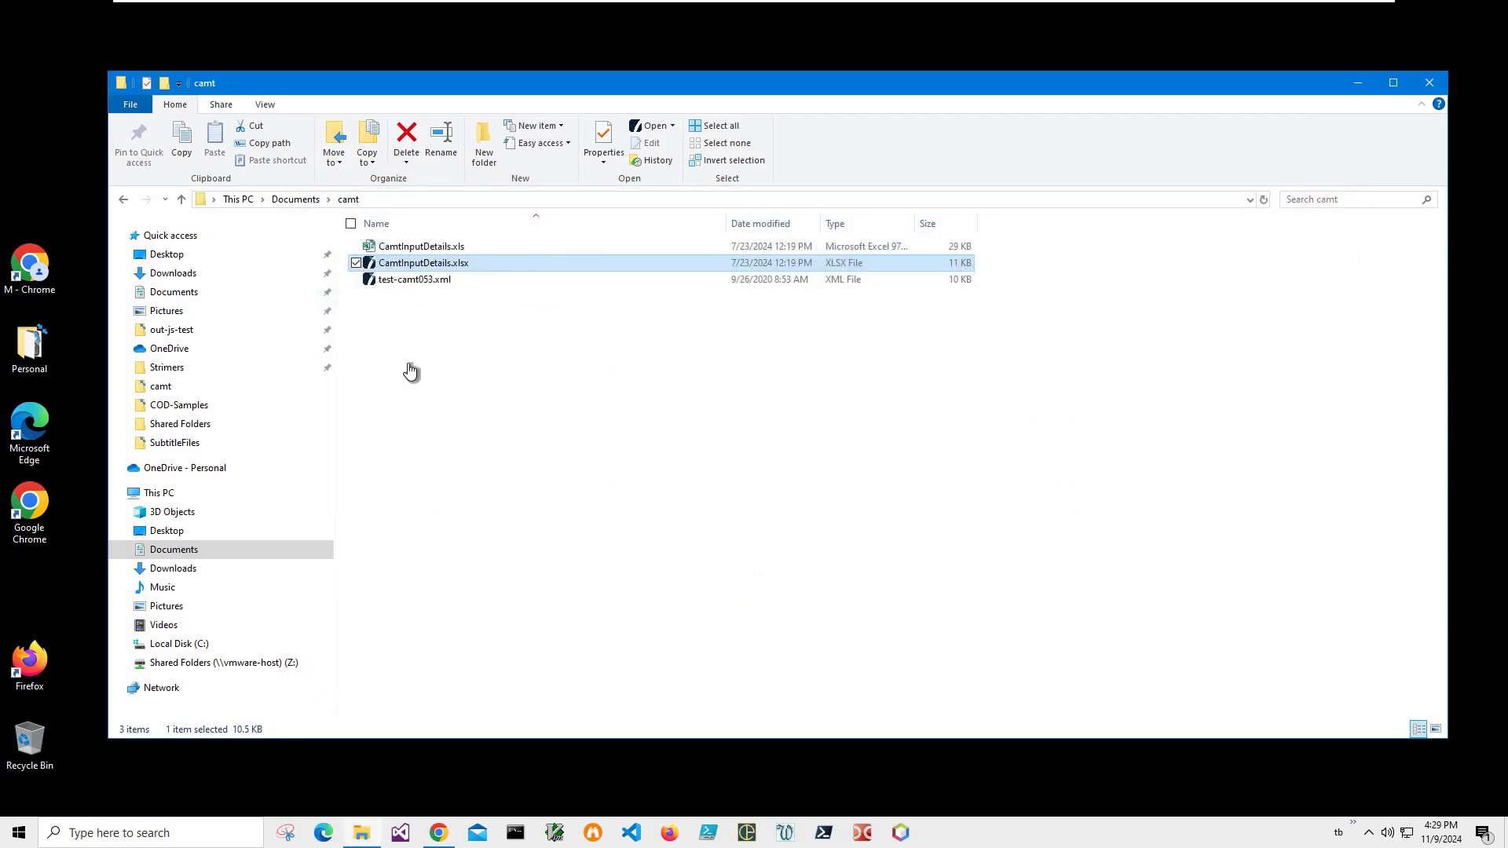
Step: Switch to Chrome, open the downloaded ExcelToCamt053Setup (1).zip and run ExcelToCamt053Setup.msi despite the SmartScreen protection
{"action": "key", "text": "alt+Tab"}
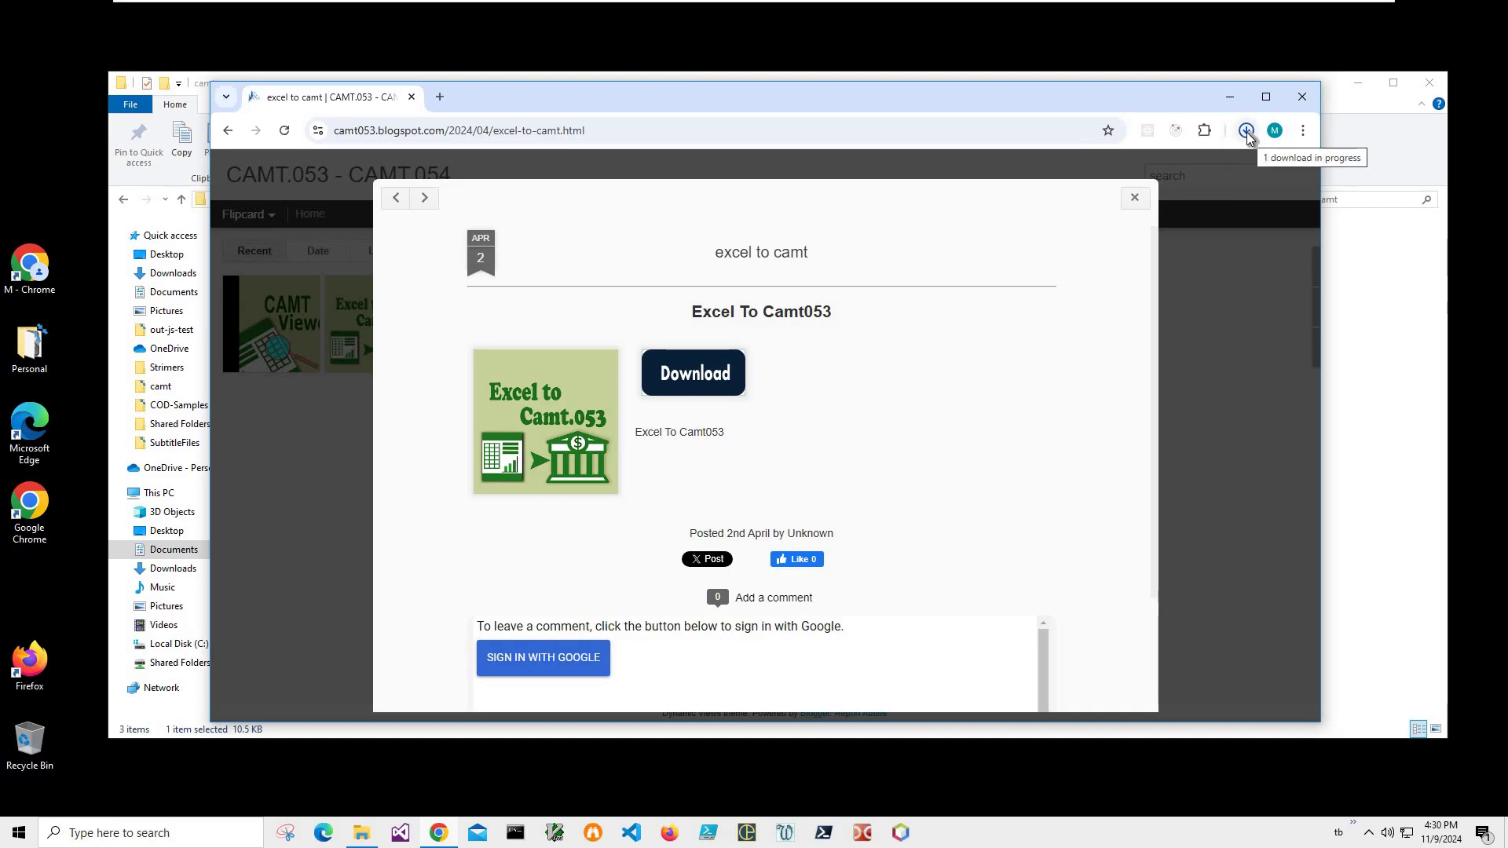
{"action": "left_click", "coordinate": [1248, 131]}
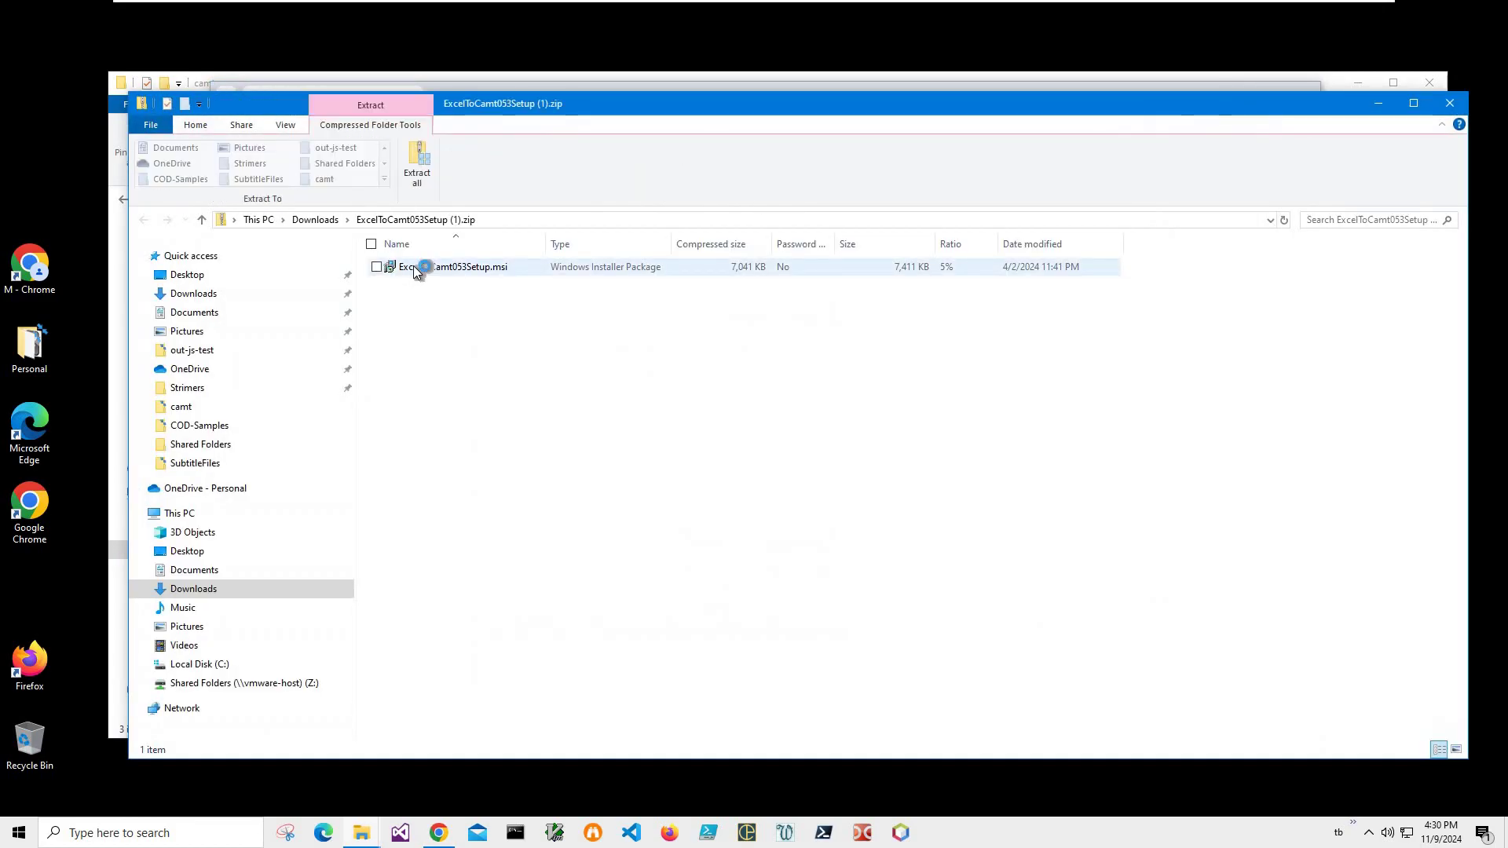
{"action": "double_click", "coordinate": [414, 267]}
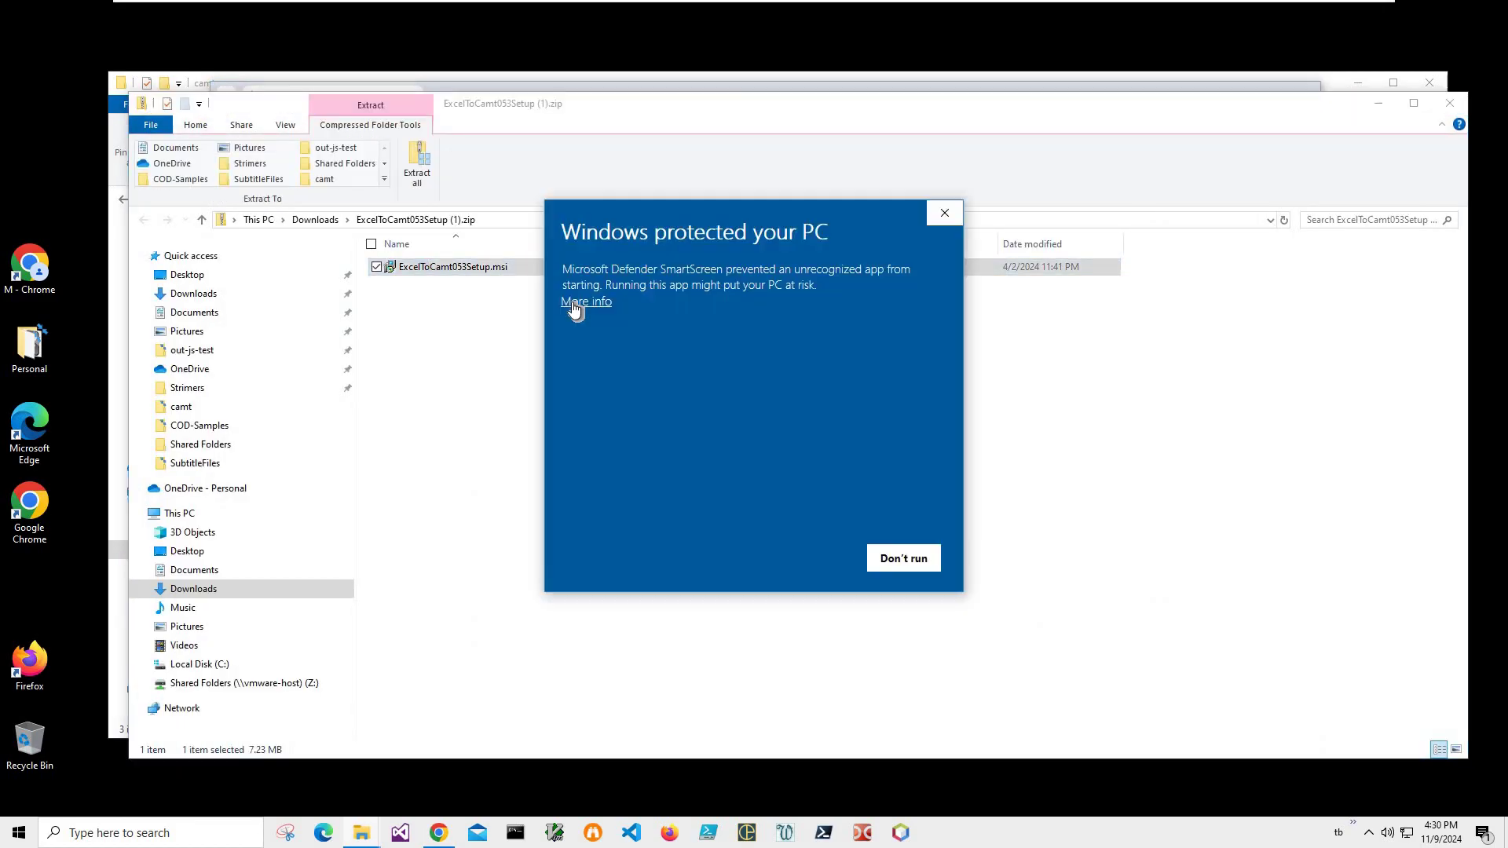
{"action": "left_click", "coordinate": [586, 302]}
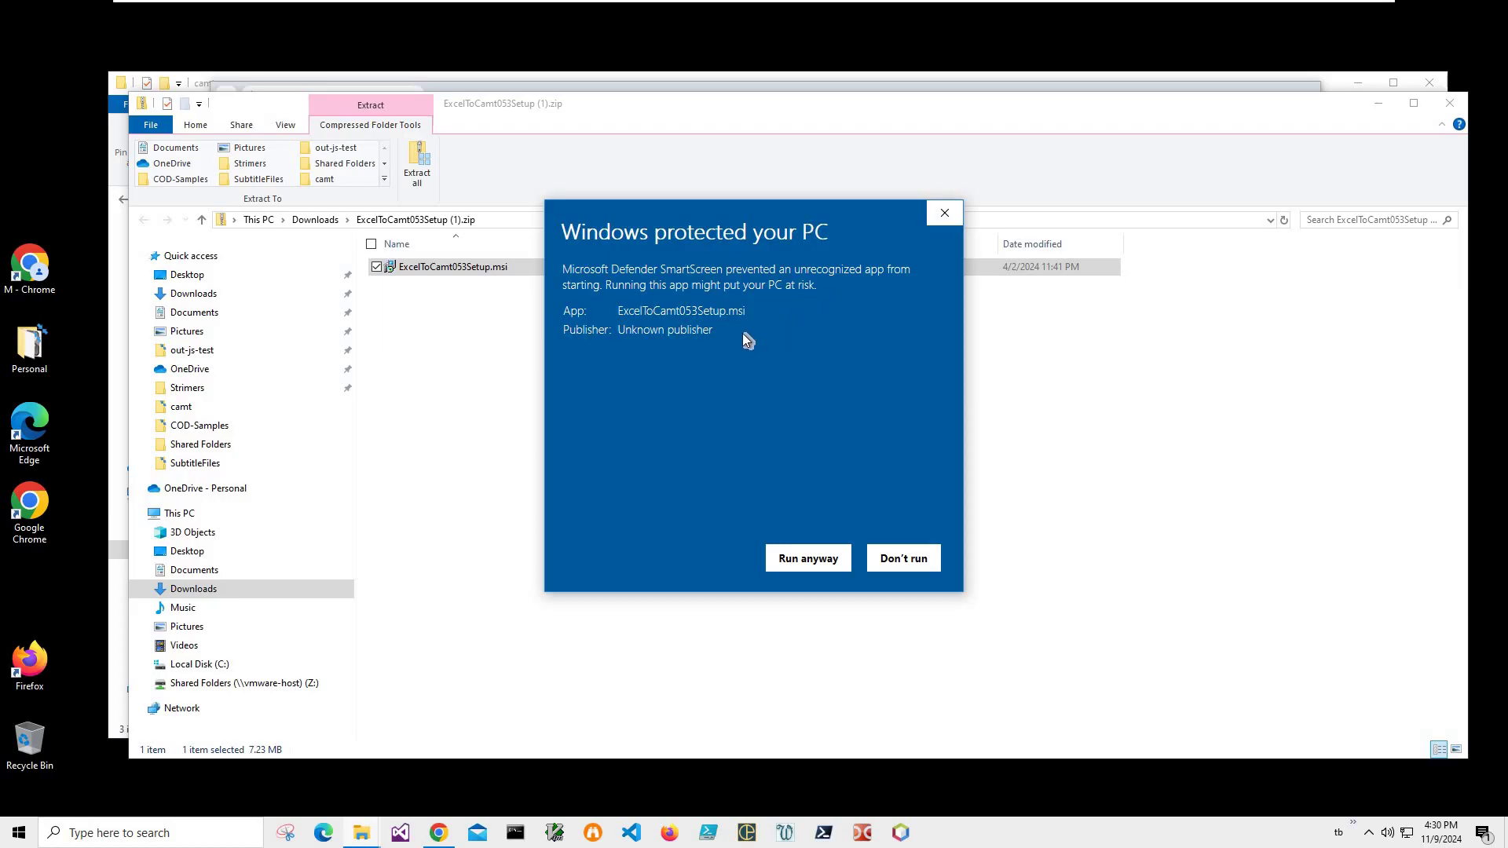
{"action": "triple_click", "coordinate": [661, 353]}
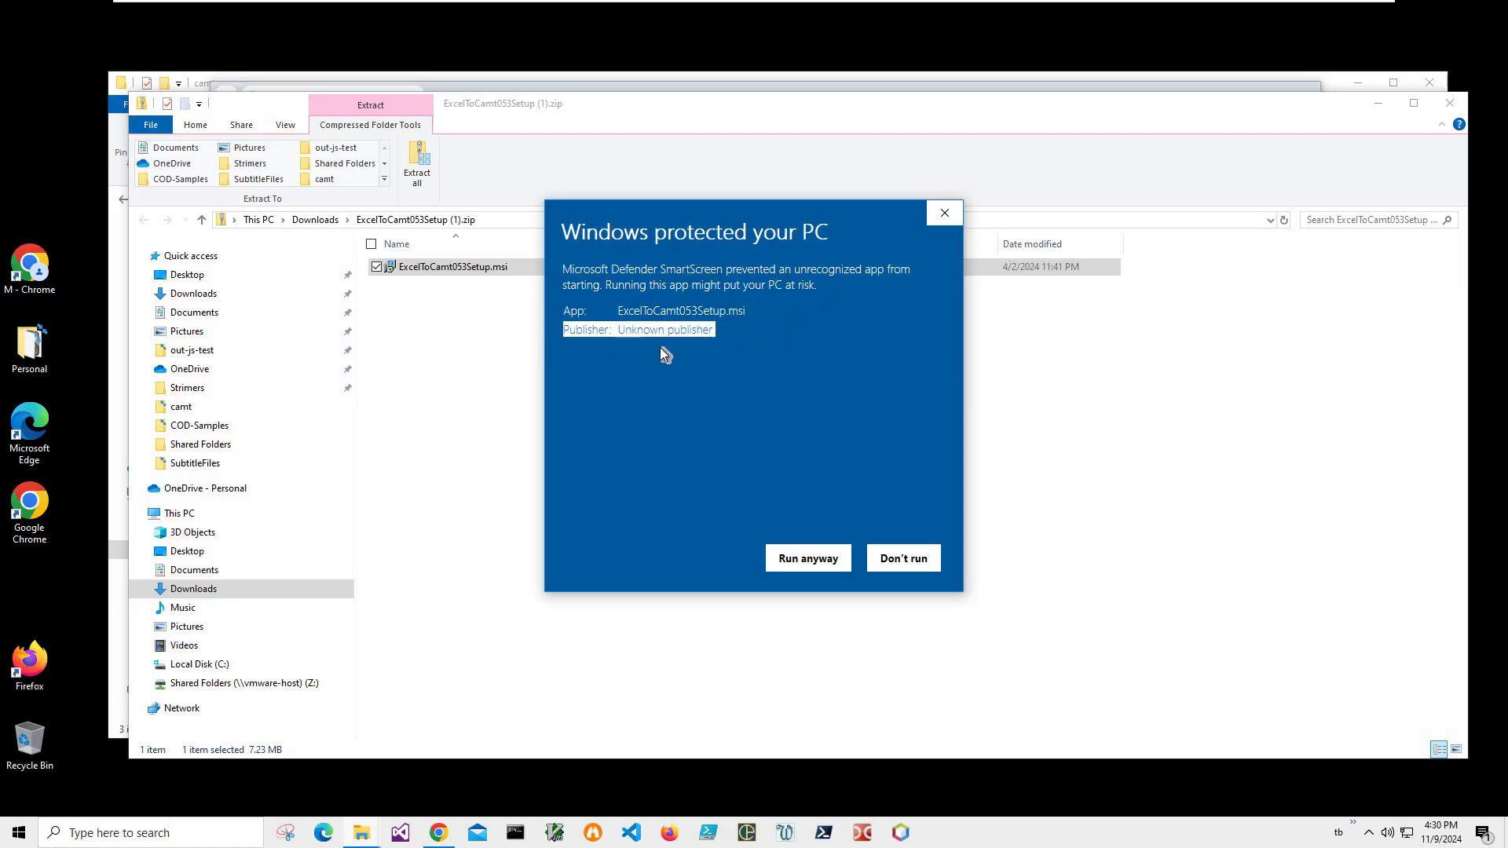
{"action": "left_click", "coordinate": [815, 550]}
Step: Install ExcelToCamt053 in the default folder, allow it to make changes to the device and finish the setup wizard
{"action": "left_click", "coordinate": [844, 534]}
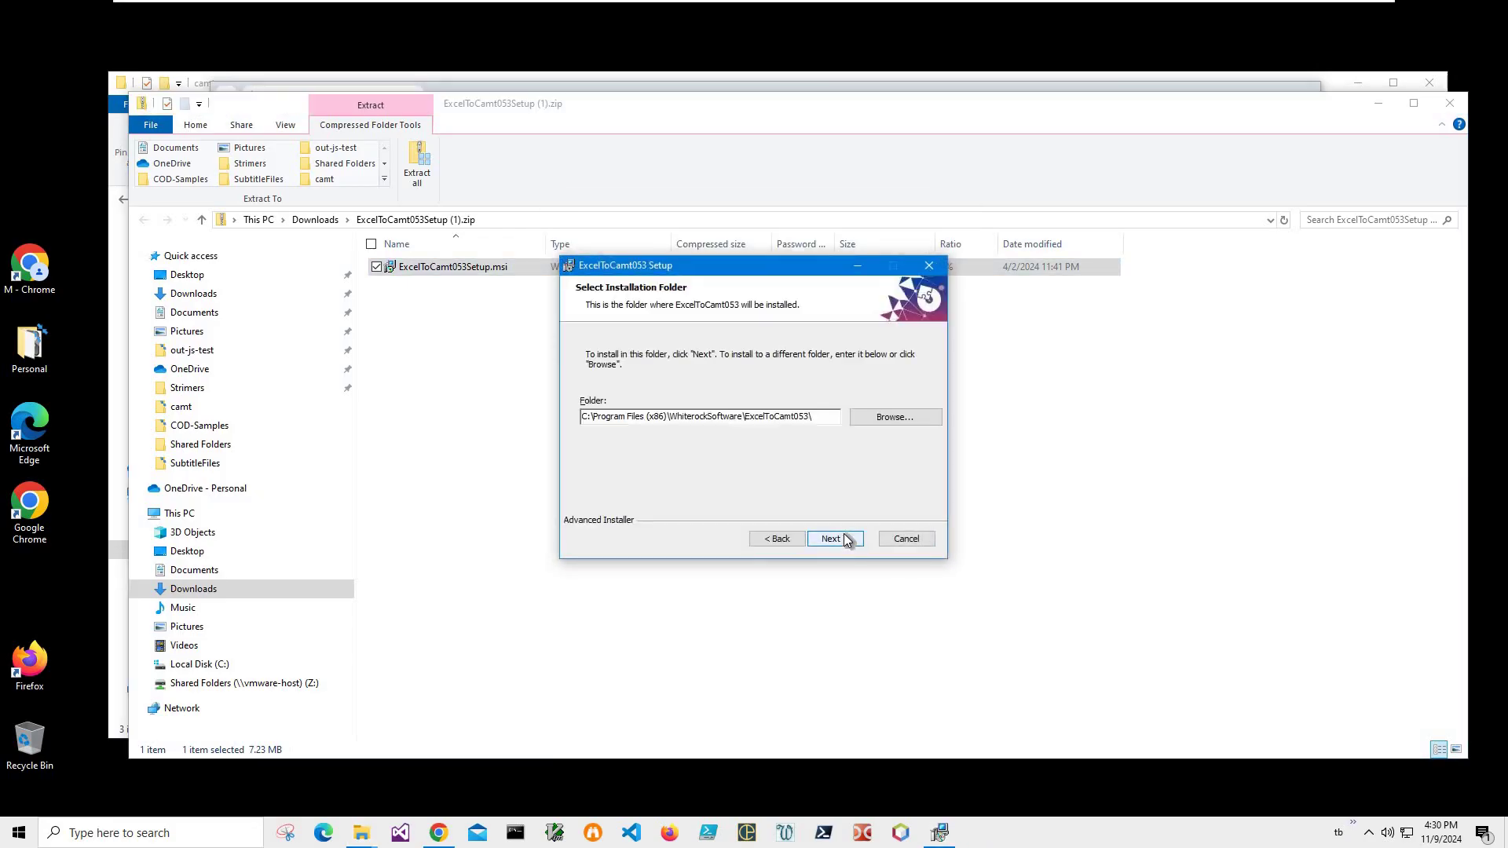
{"action": "left_click", "coordinate": [843, 535]}
{"action": "left_click", "coordinate": [844, 534]}
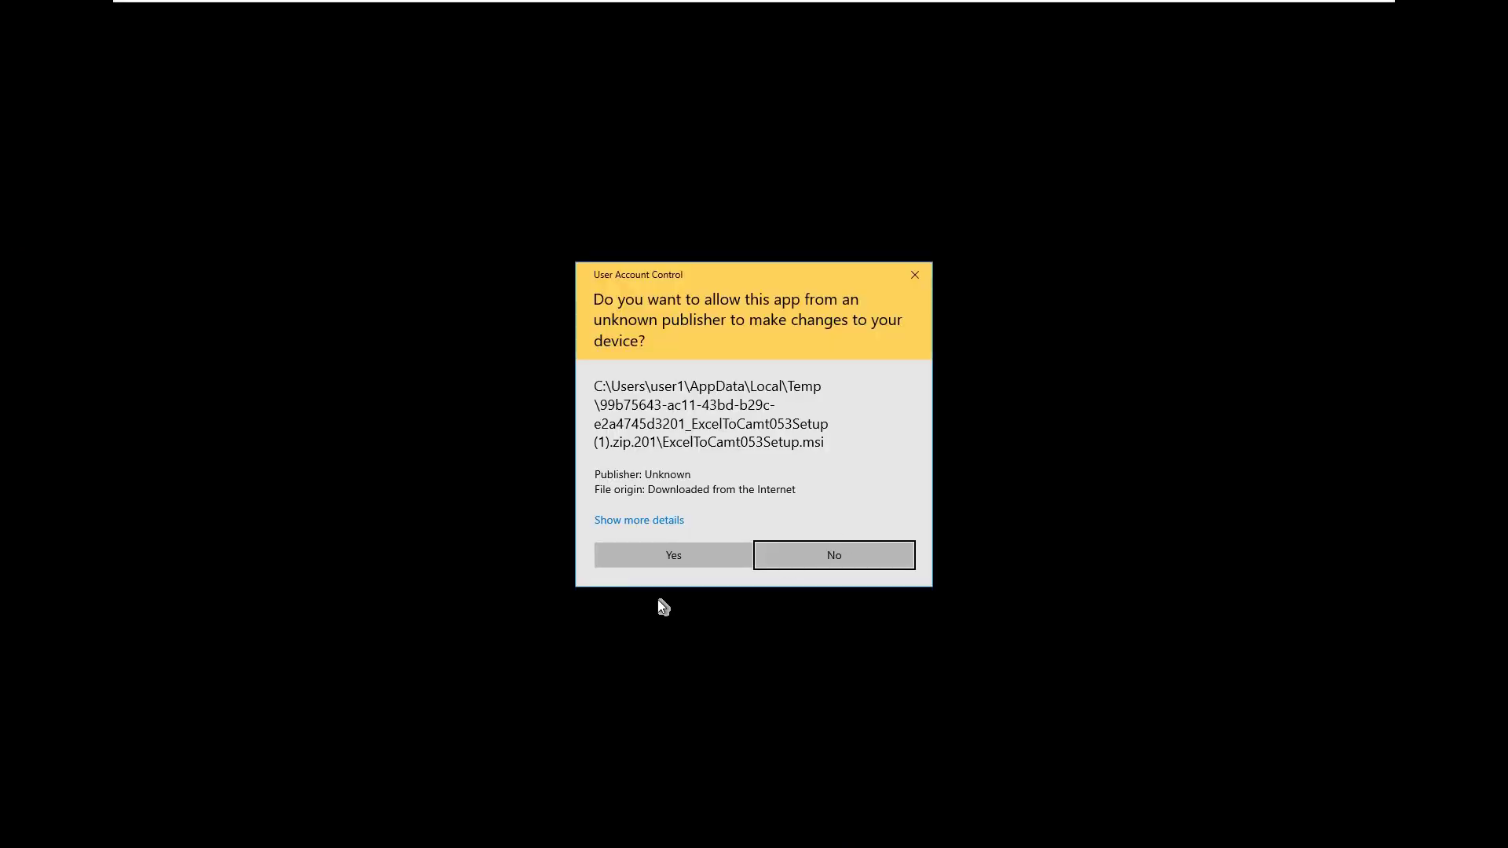
{"action": "left_click", "coordinate": [657, 555]}
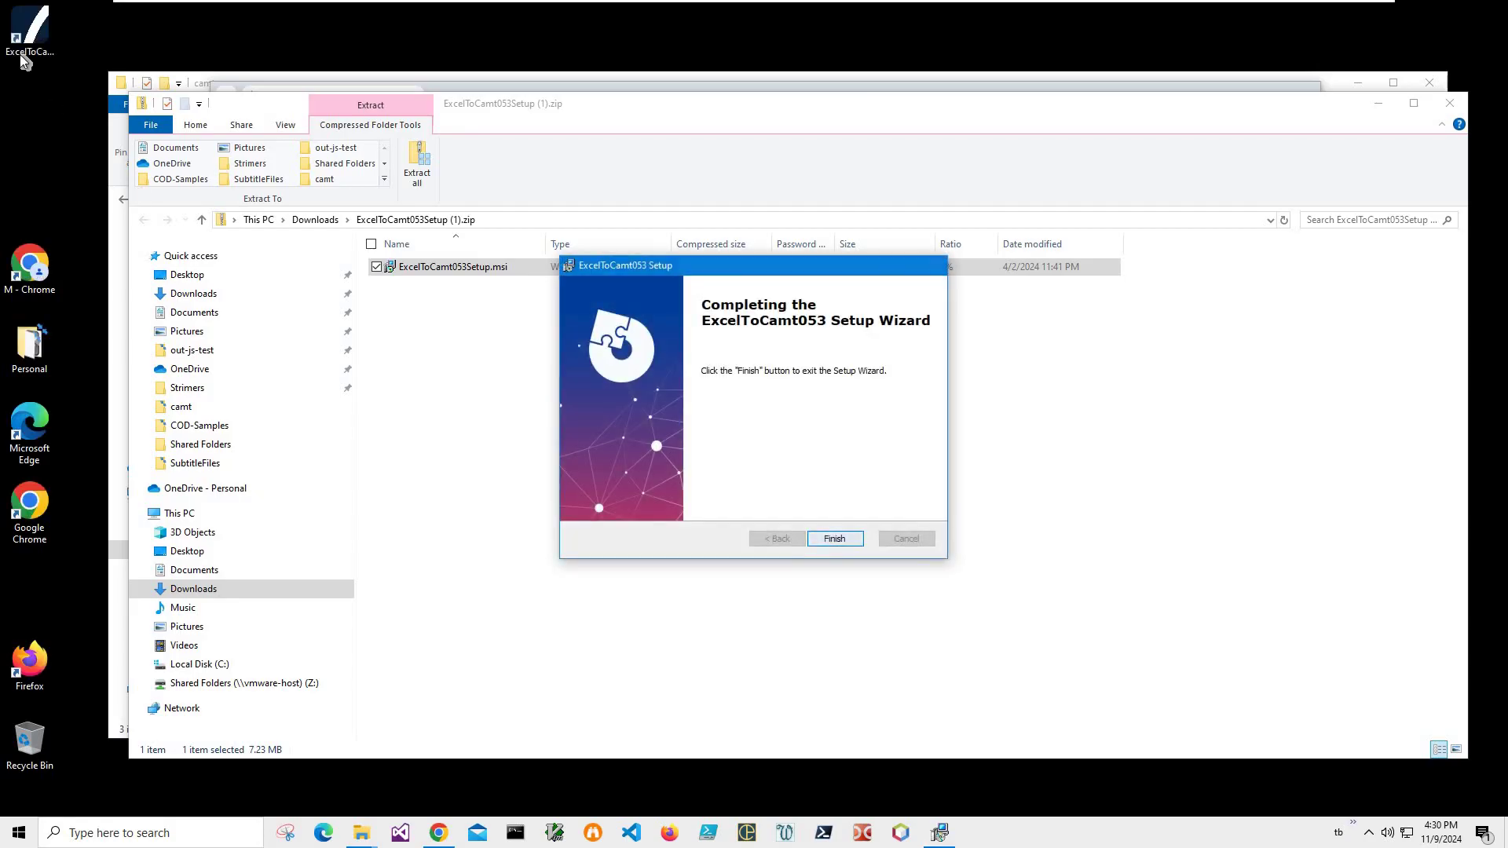
{"action": "left_click", "coordinate": [835, 539]}
Step: Close the ExcelToCamt053Setup (1).zip folder window and the Chrome window to return to the camt folder
{"action": "left_click", "coordinate": [8, 61]}
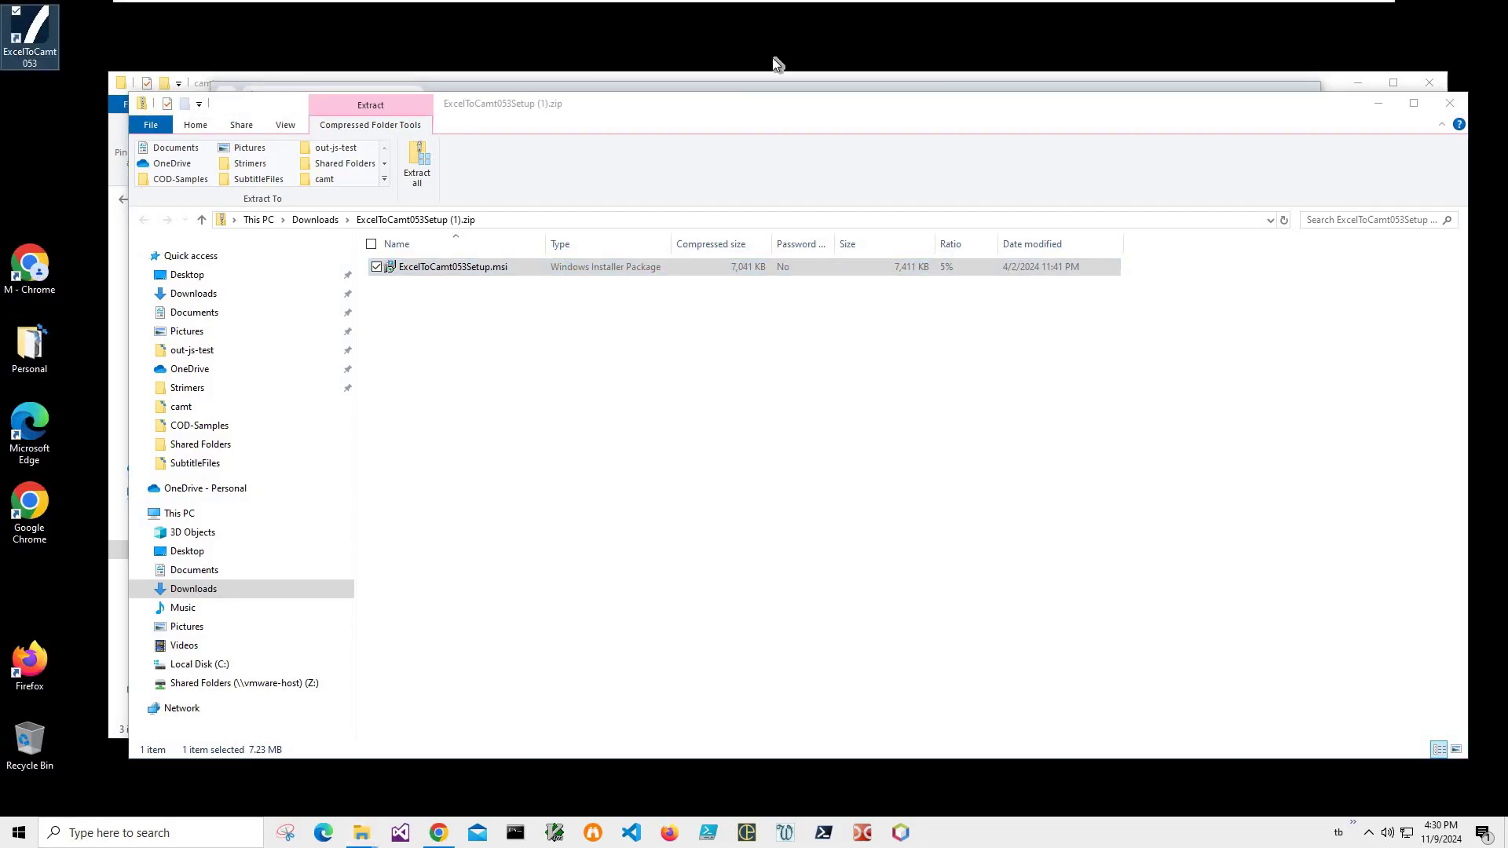
{"action": "left_click", "coordinate": [1450, 103]}
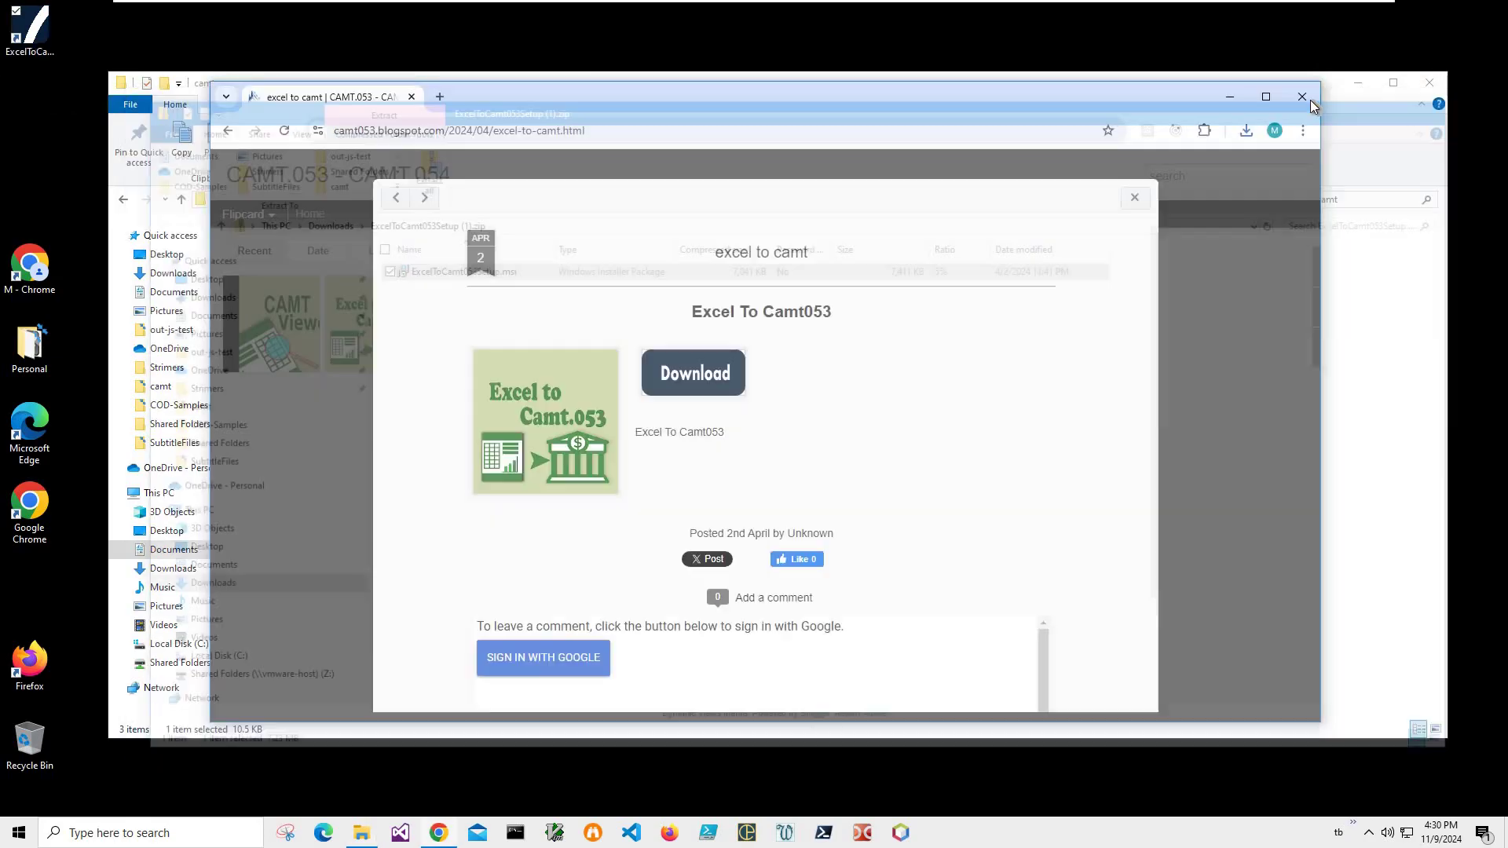
{"action": "left_click", "coordinate": [115, 110]}
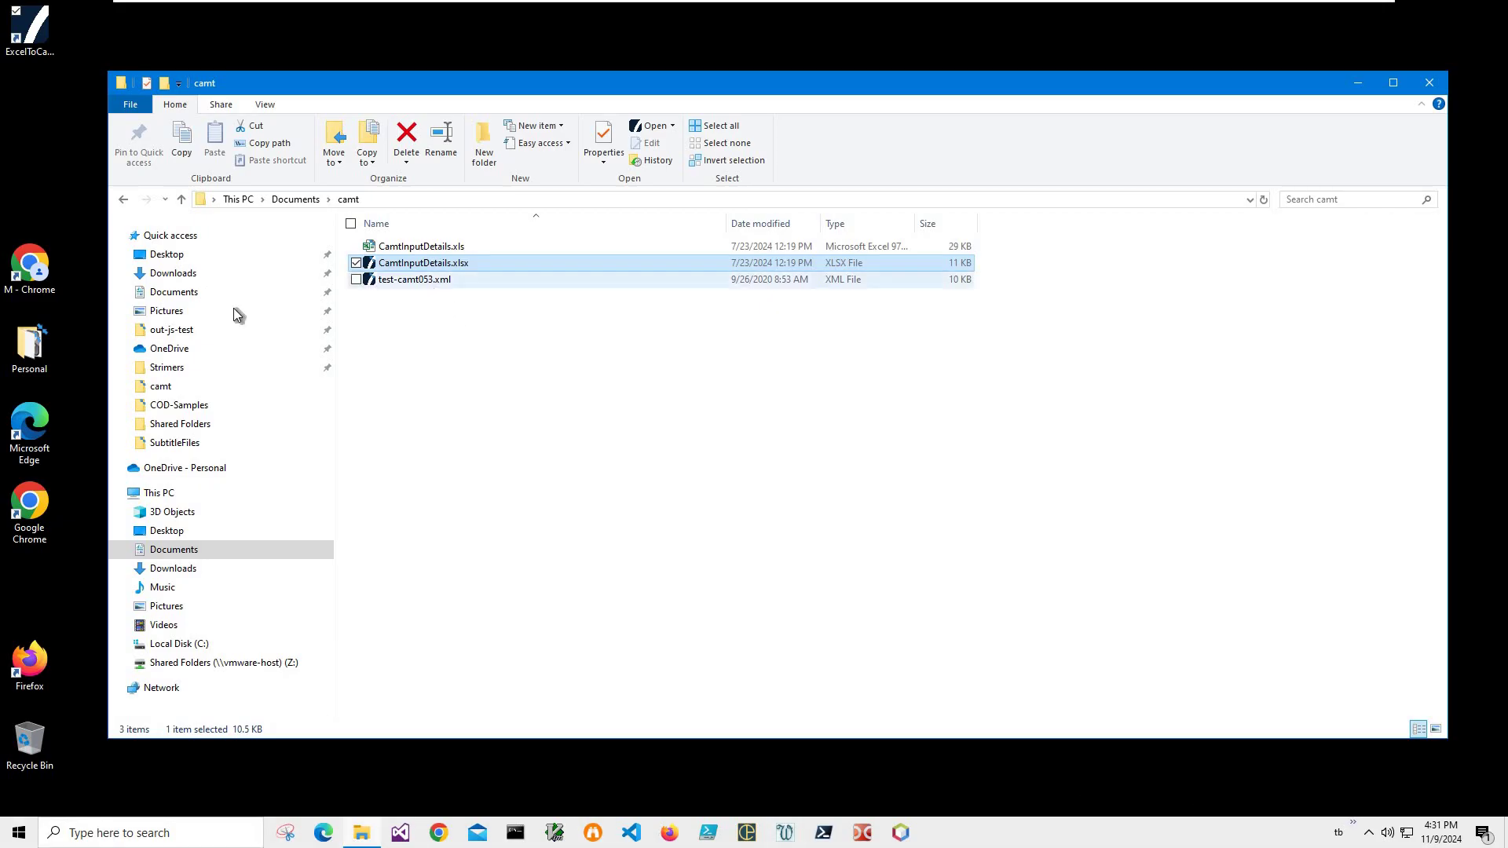
Step: Launch ExcelToCamt053 from the desktop and move its window below the files listed in the camt folder
{"action": "left_click", "coordinate": [26, 51]}
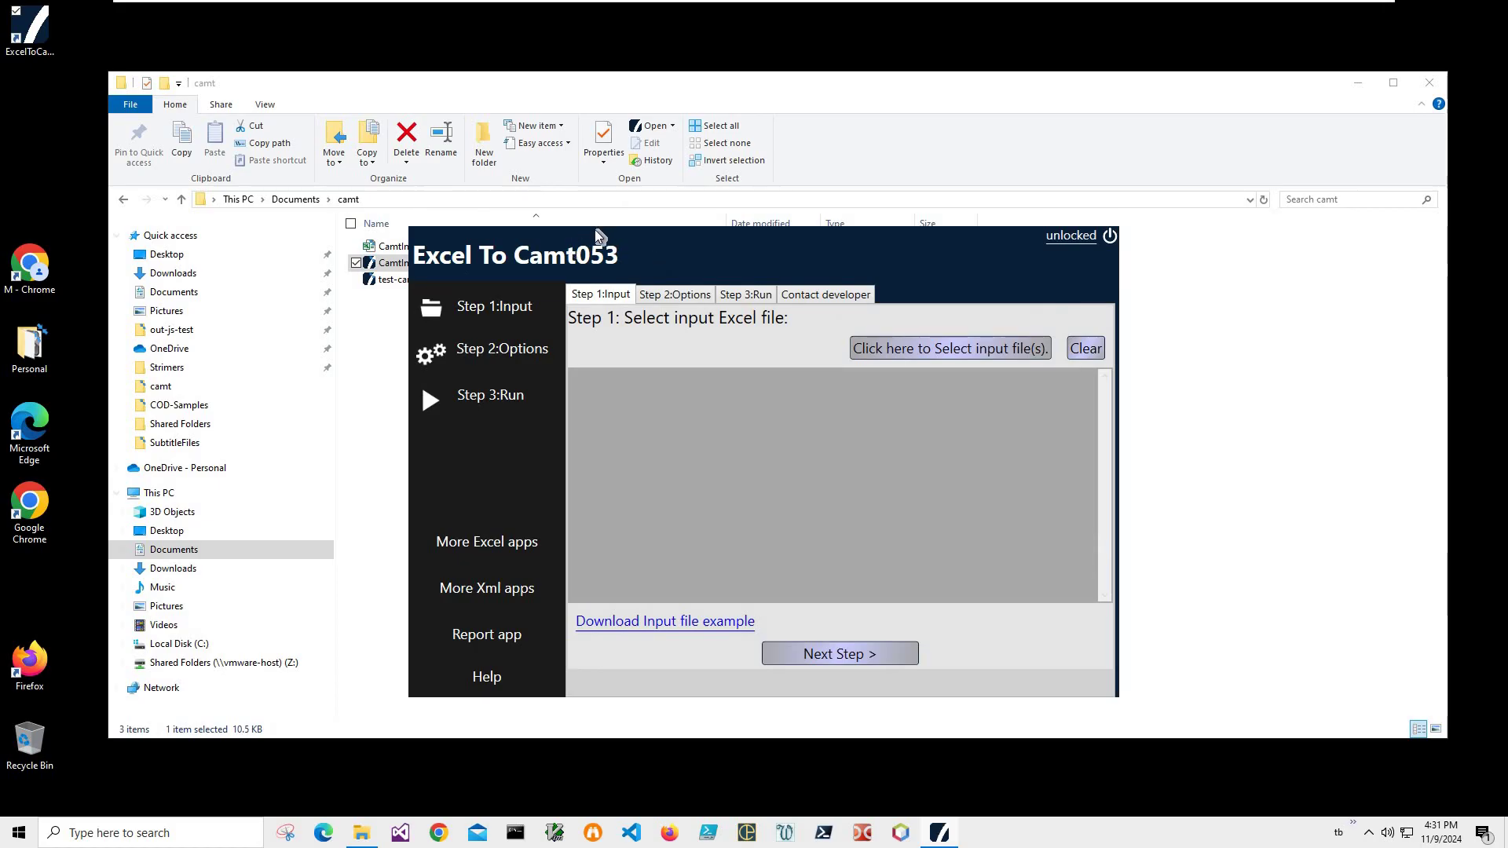
{"action": "left_click_drag", "start_coordinate": [589, 240], "coordinate": [571, 304]}
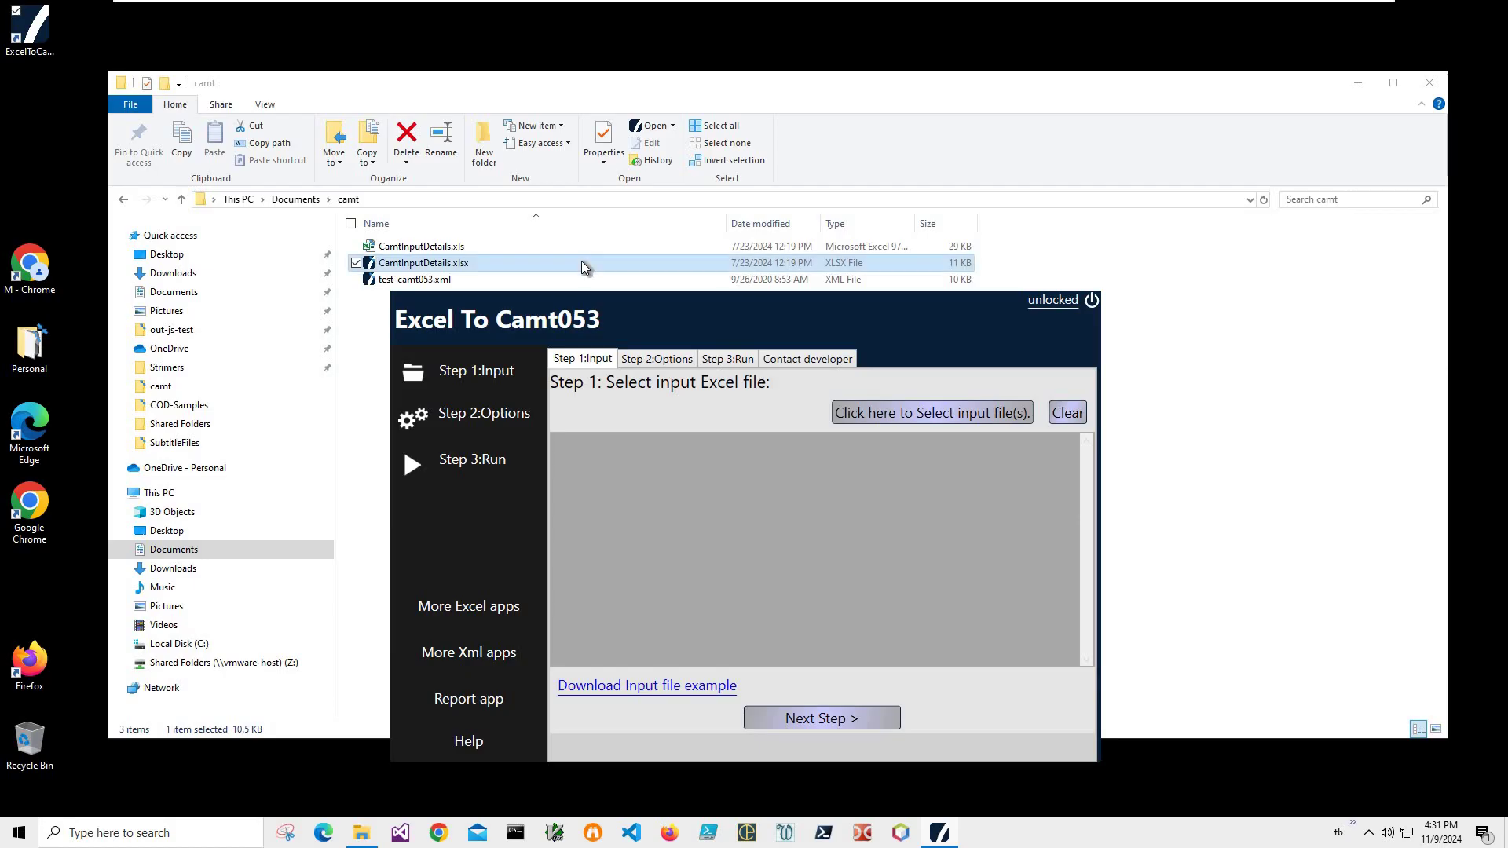
{"action": "left_click", "coordinate": [644, 342]}
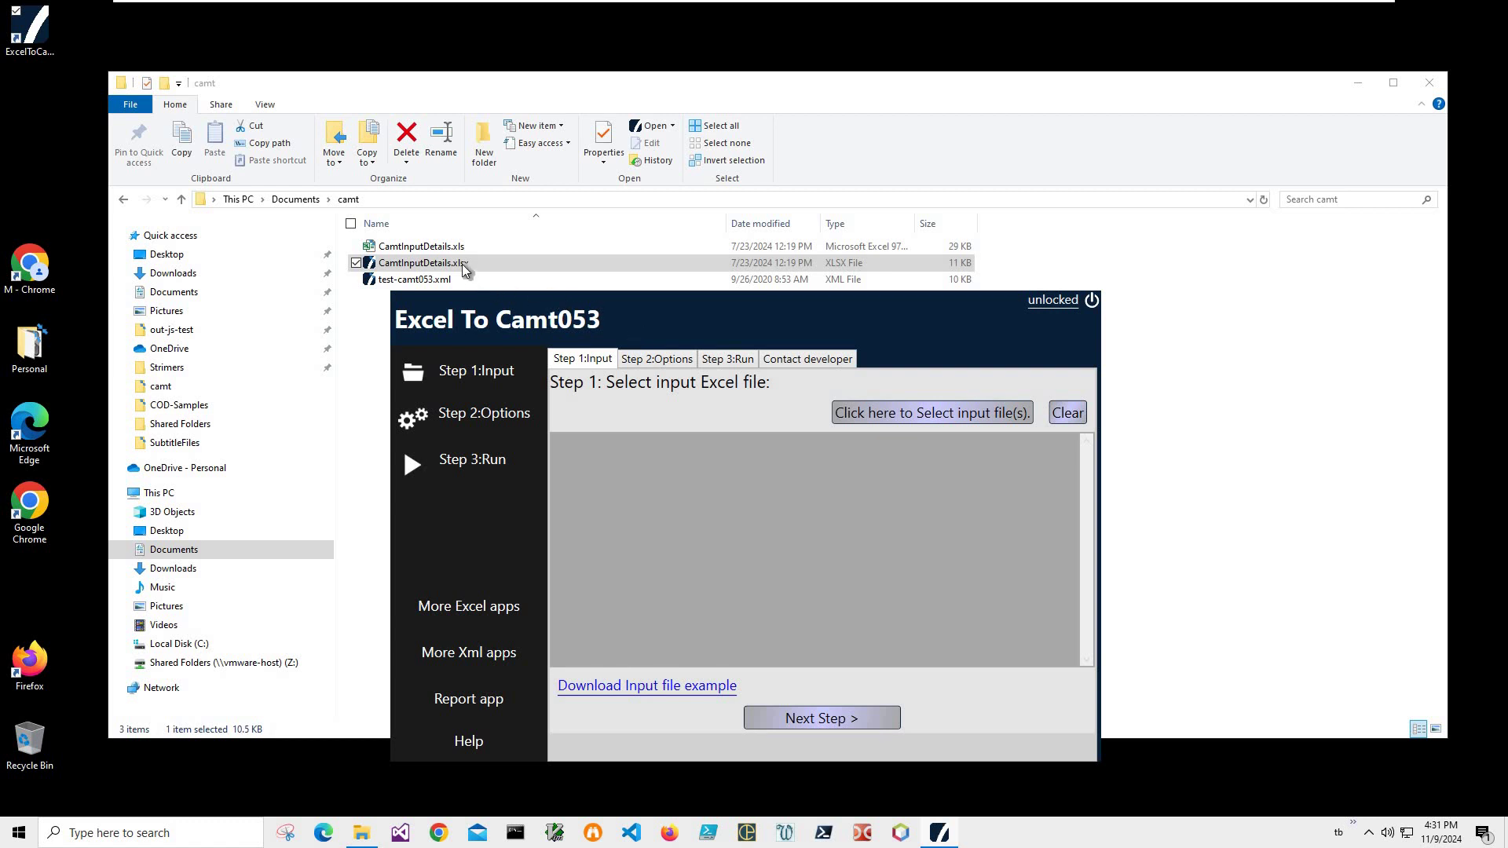
Step: View the records of CamtInputDetails.xlsx once more, and close both the viewer and the camt folder window
{"action": "double_click", "coordinate": [428, 262]}
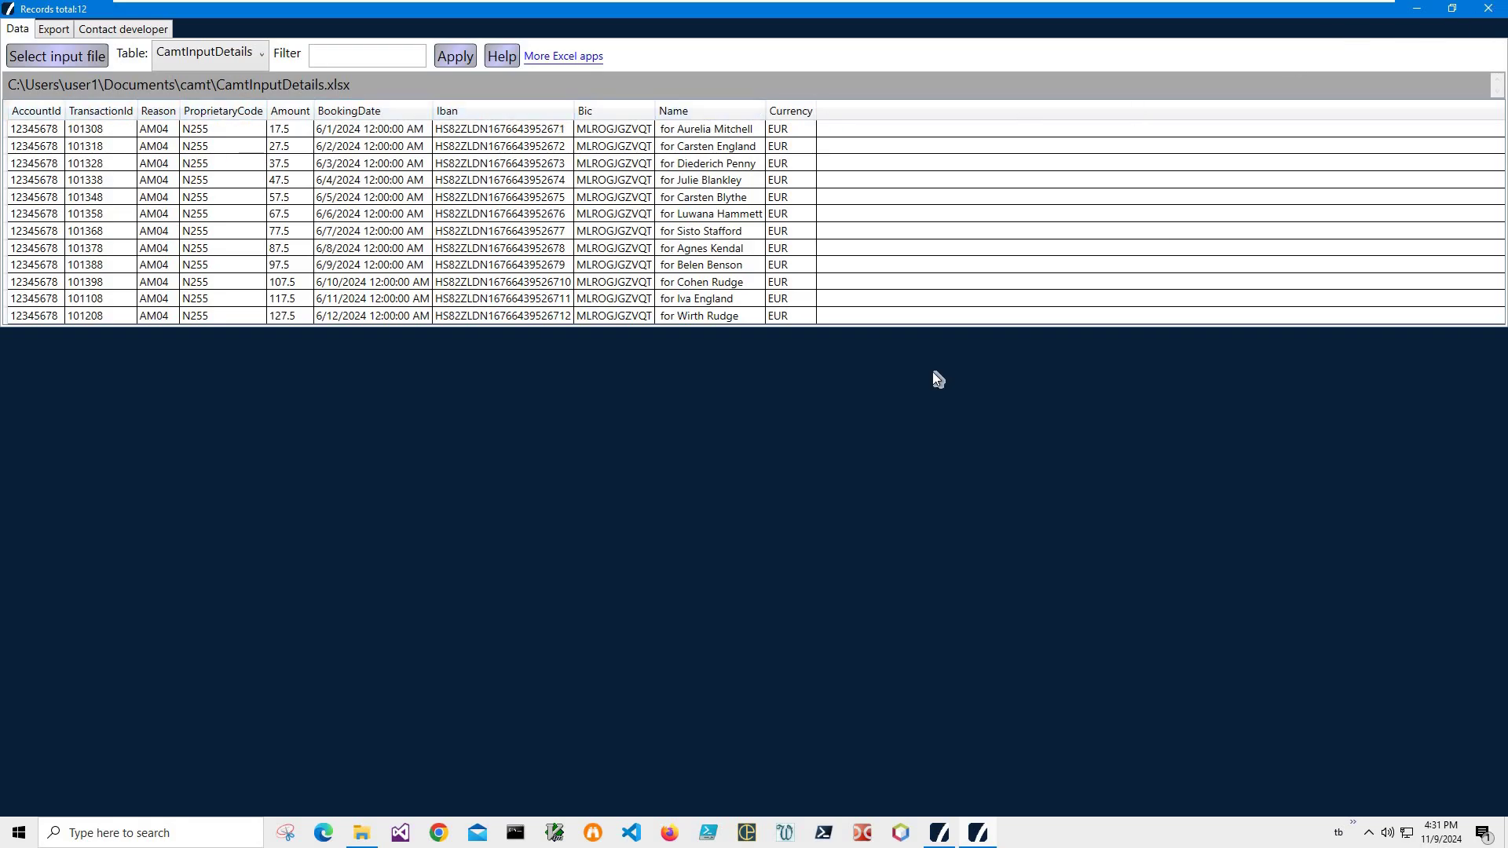
{"action": "key", "text": "alt+F4"}
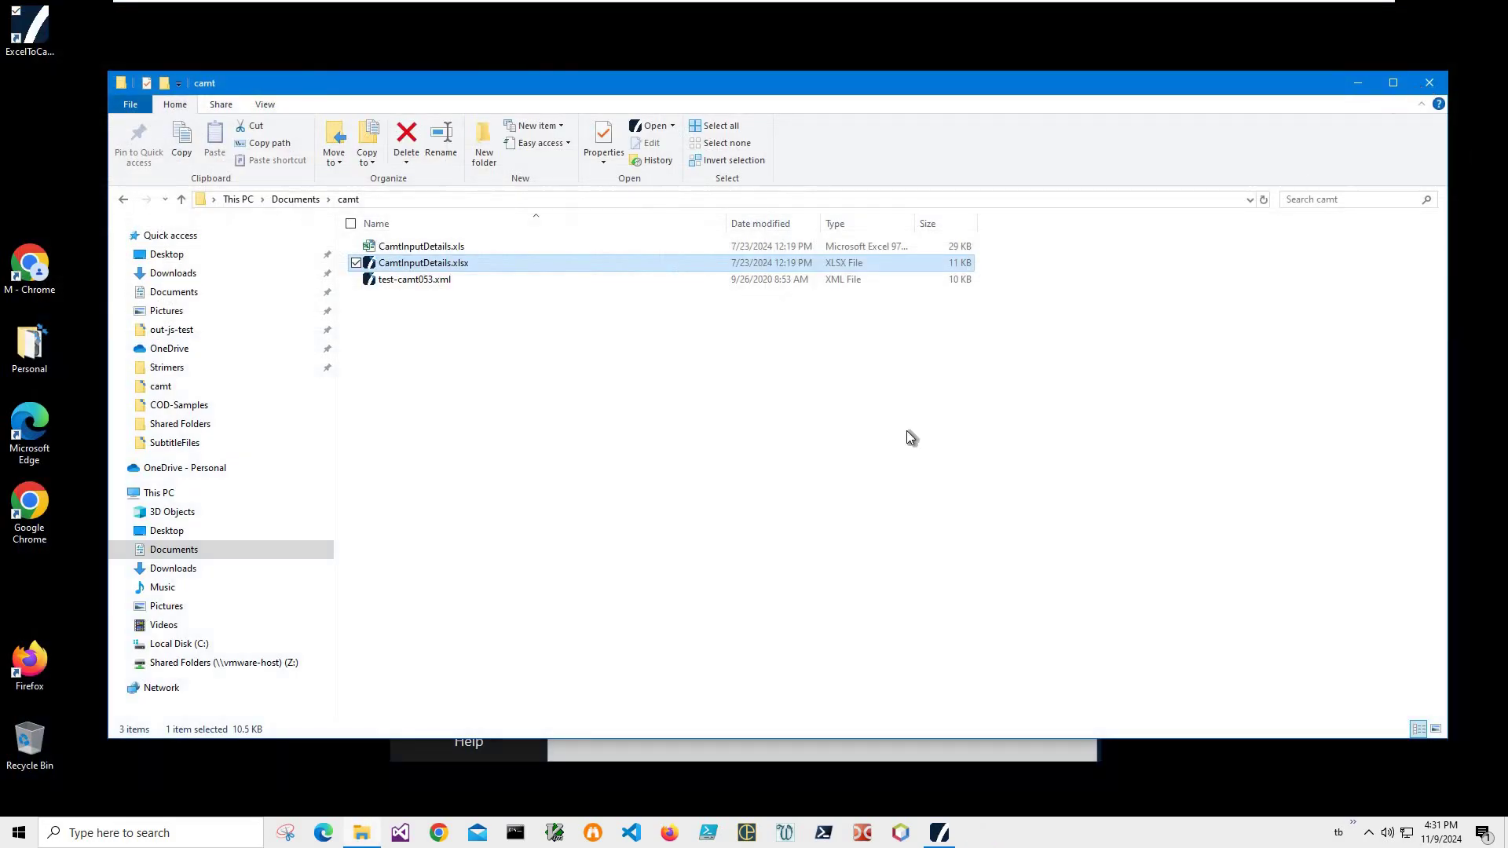
{"action": "key", "text": "alt+F4"}
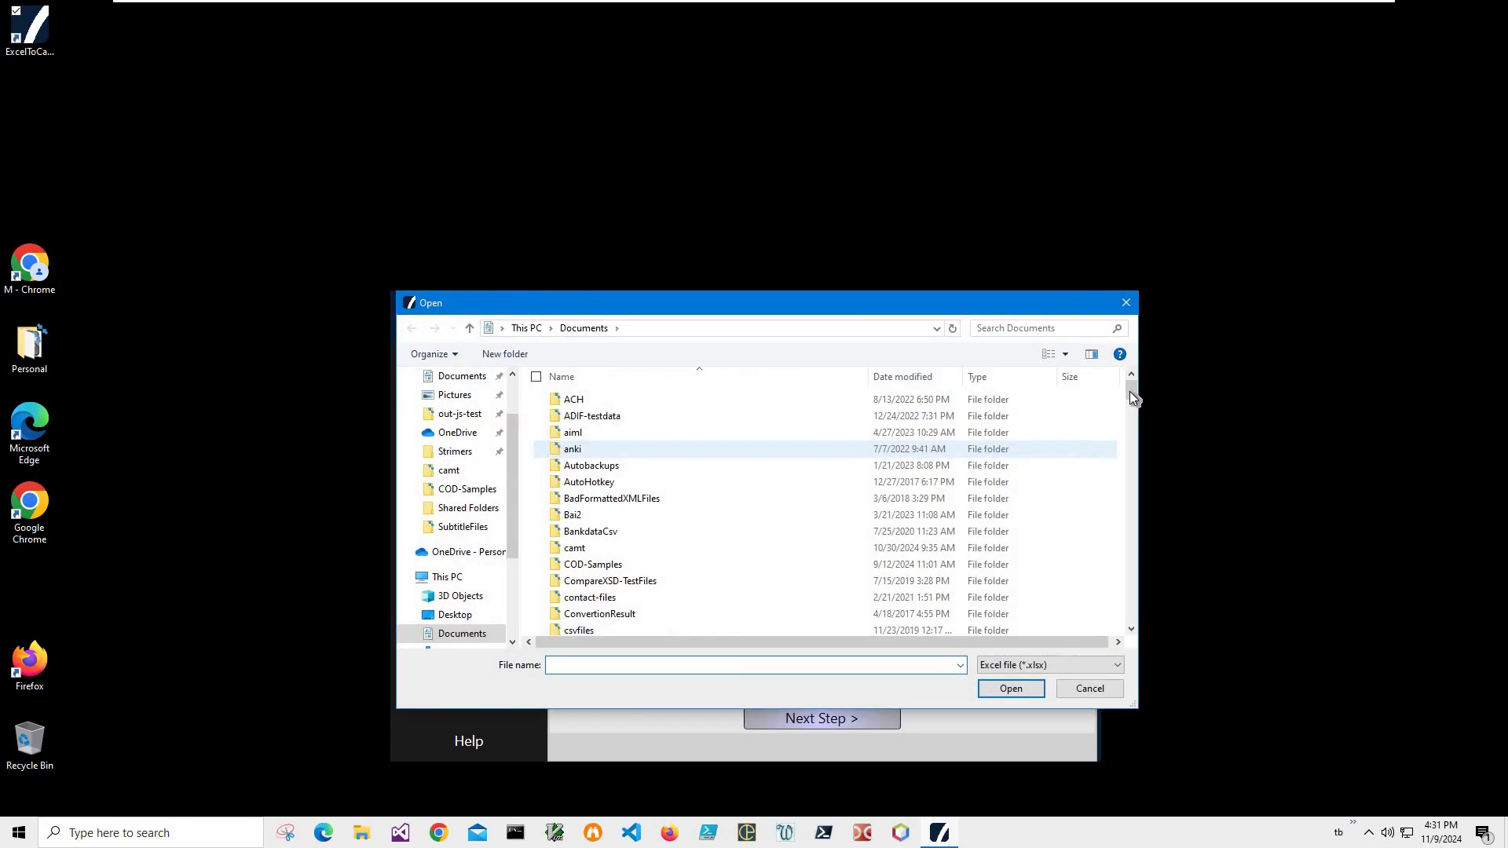
Step: Select CamtInputDetails.xlsx from the Documents\camt folder as the input file and proceed to the conversion options
{"action": "scroll", "coordinate": [1131, 417], "scroll_direction": "down", "scroll_amount": 8}
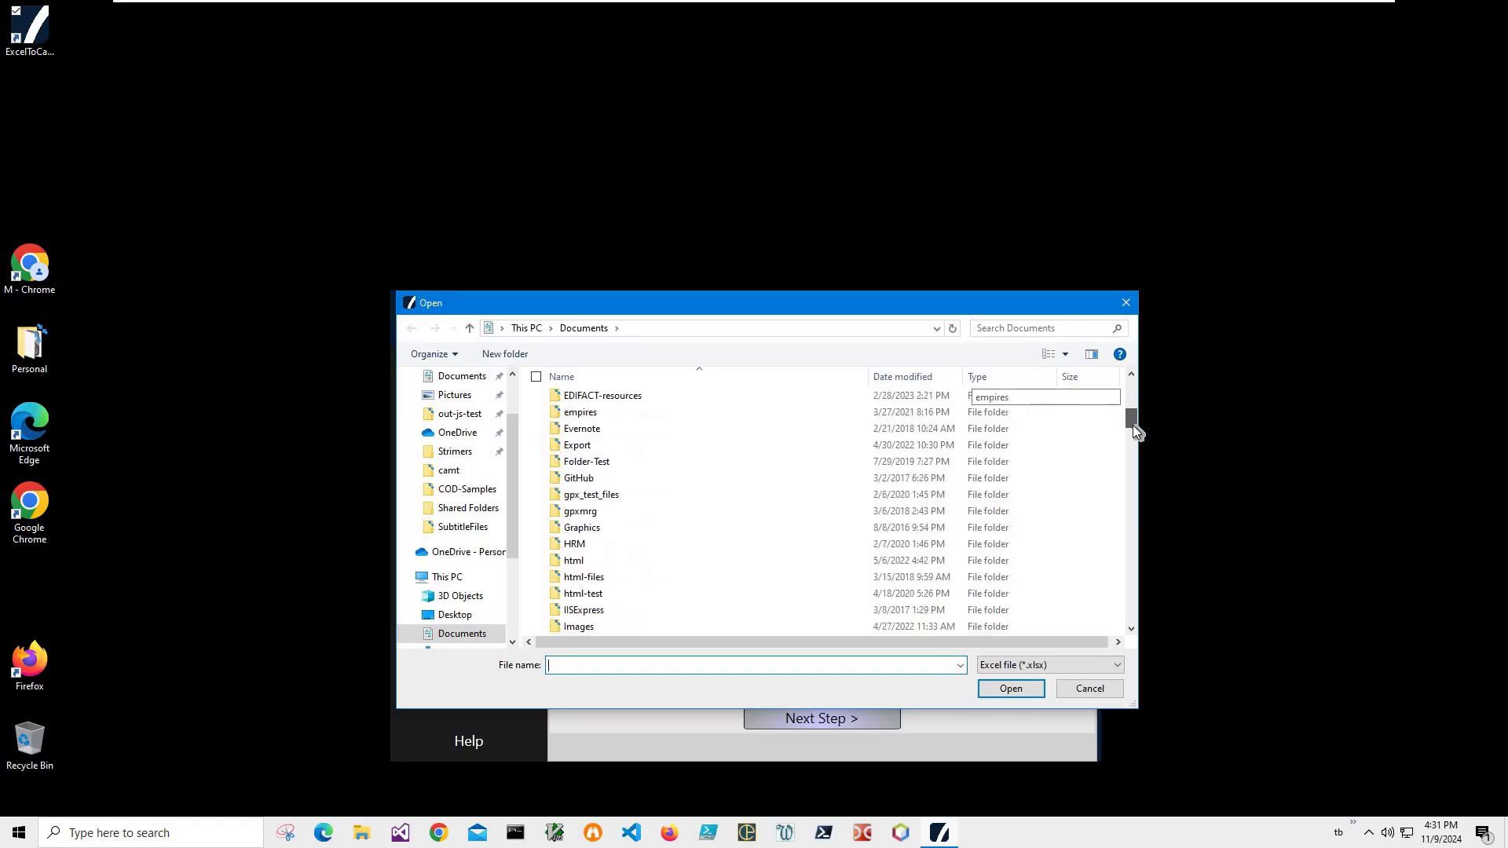
{"action": "left_click_drag", "start_coordinate": [1133, 443], "coordinate": [1139, 461]}
{"action": "scroll", "coordinate": [1139, 460], "scroll_direction": "down", "scroll_amount": 6}
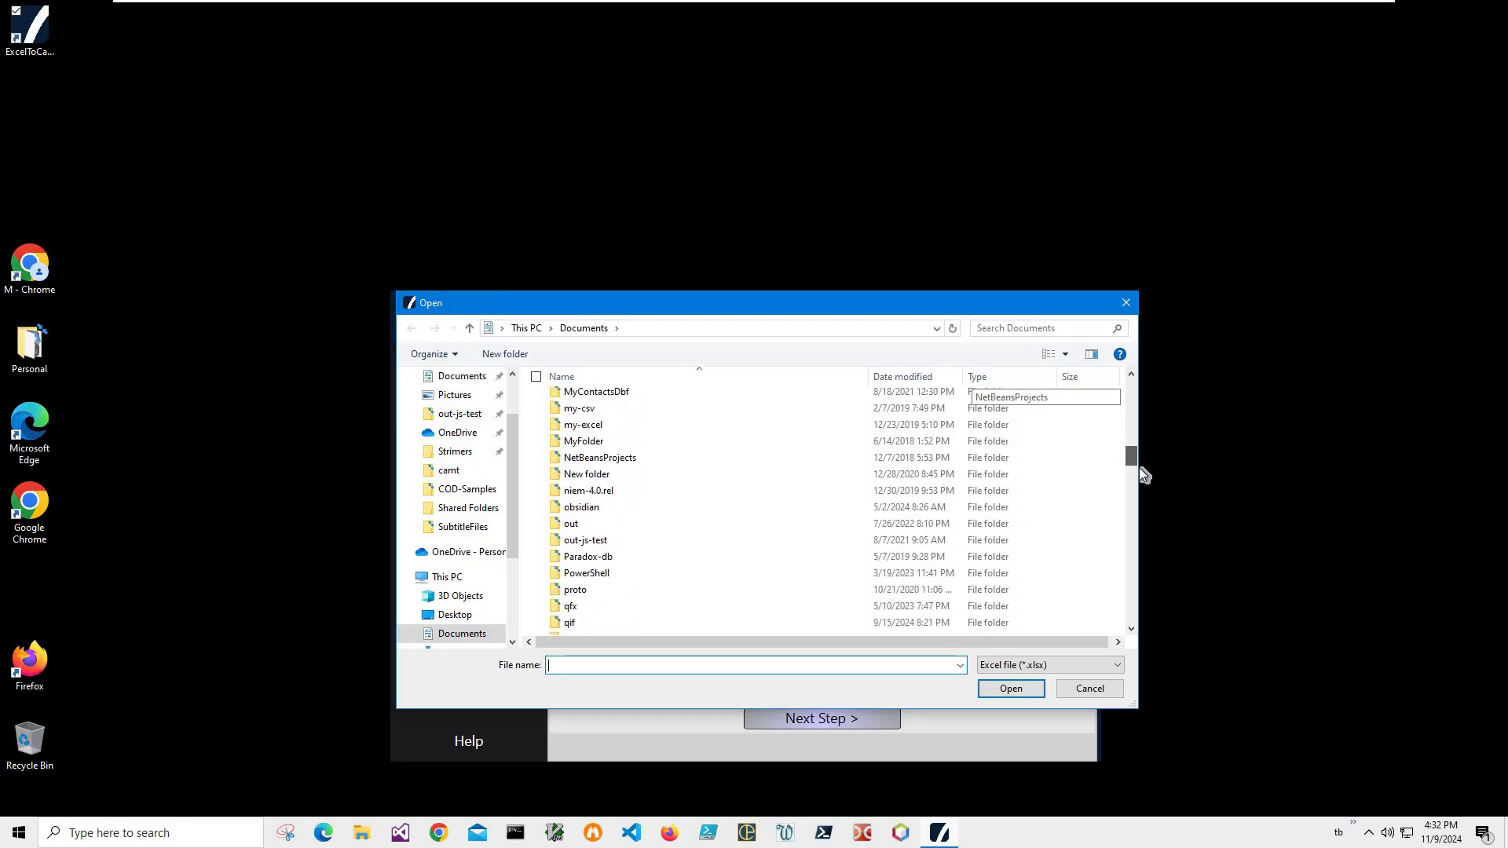
{"action": "scroll", "coordinate": [1141, 408], "scroll_direction": "up", "scroll_amount": 10}
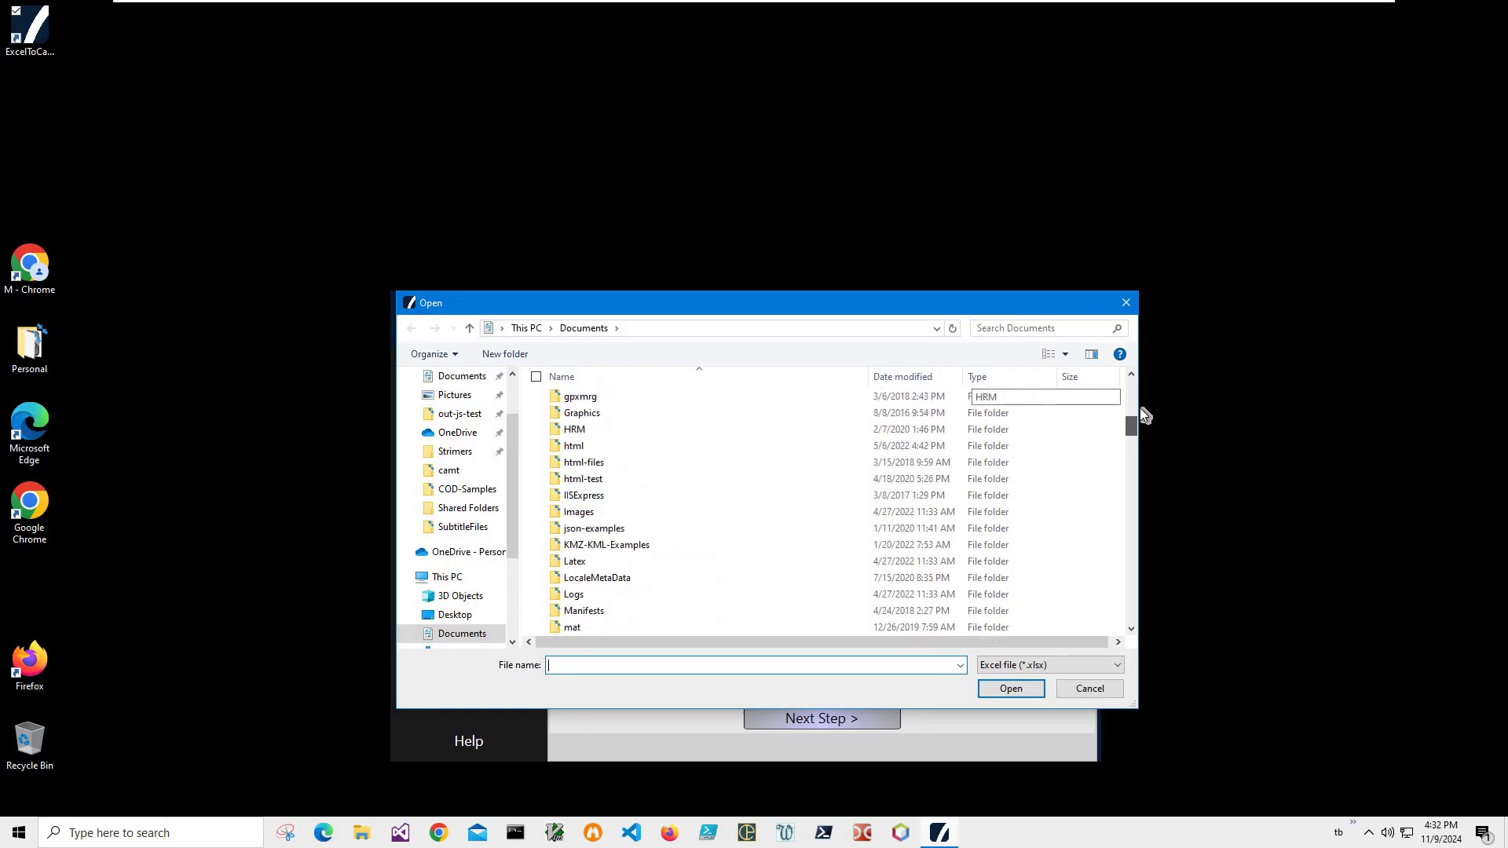
{"action": "scroll", "coordinate": [1141, 406], "scroll_direction": "up", "scroll_amount": 3}
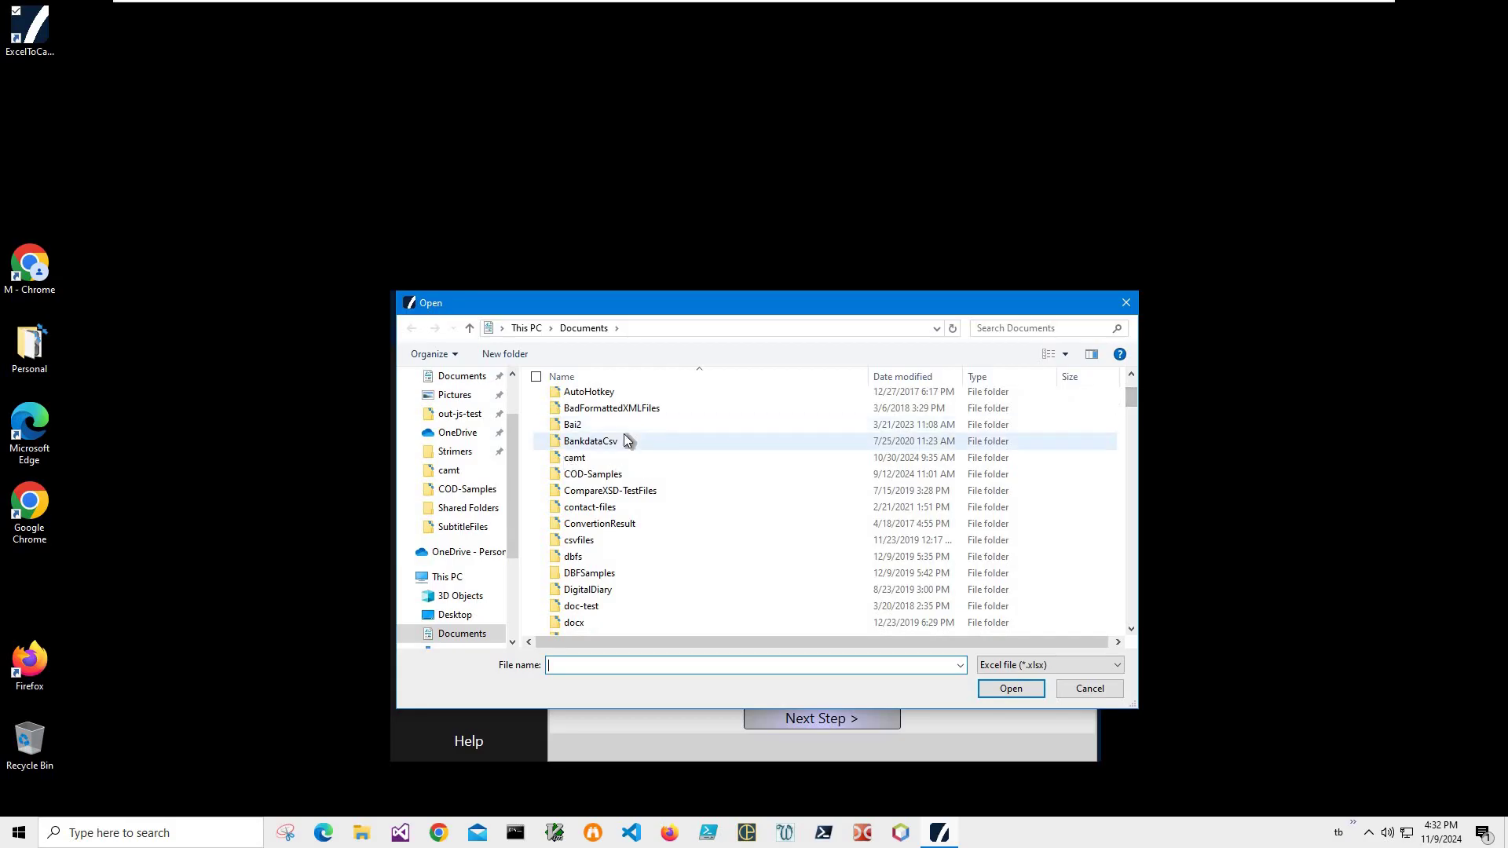
{"action": "double_click", "coordinate": [754, 457]}
{"action": "key", "text": "Down"}
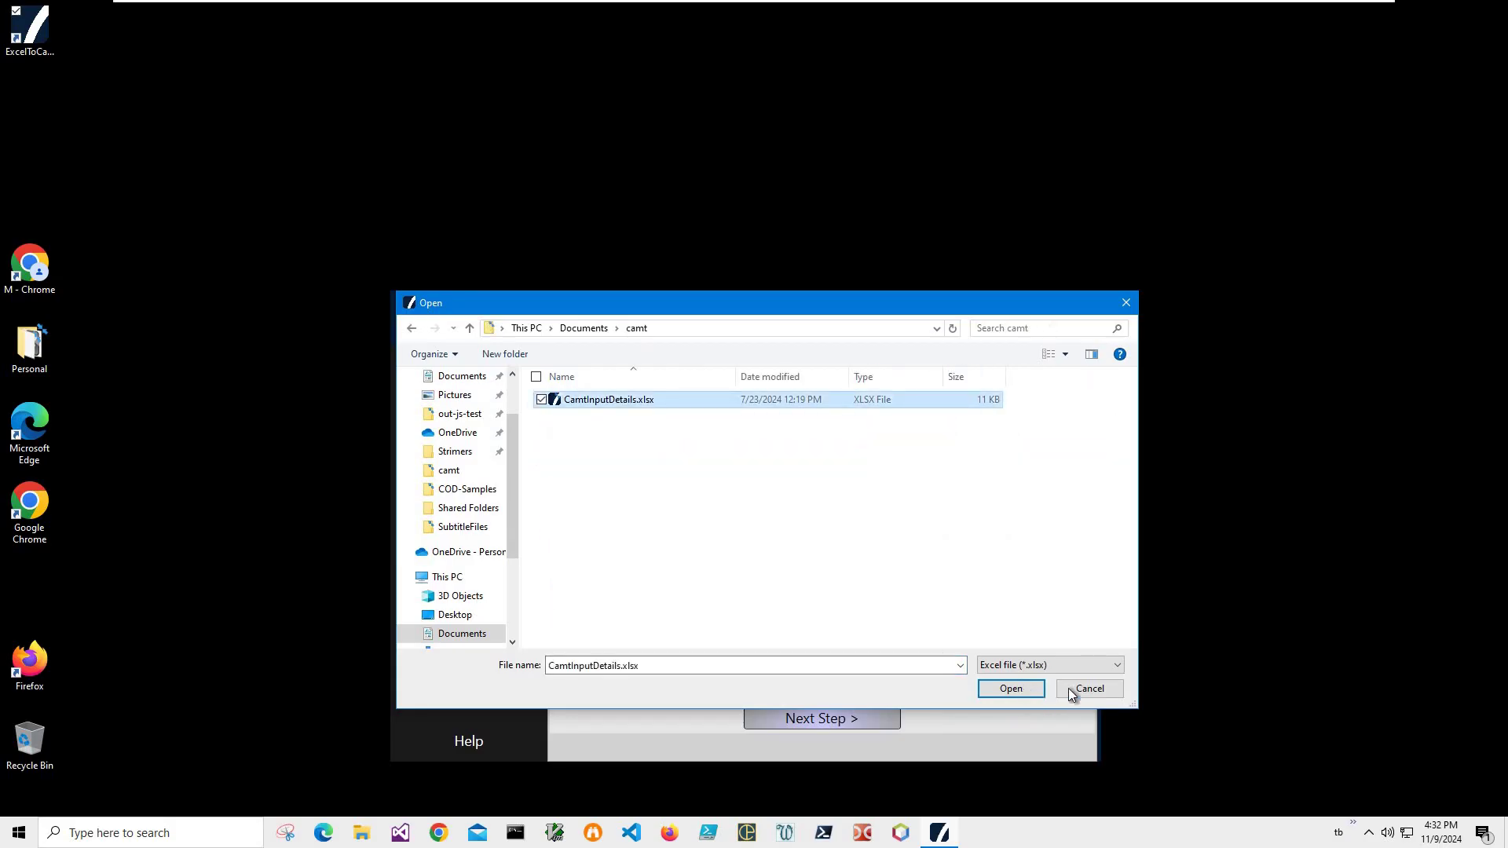
{"action": "key", "text": "Return"}
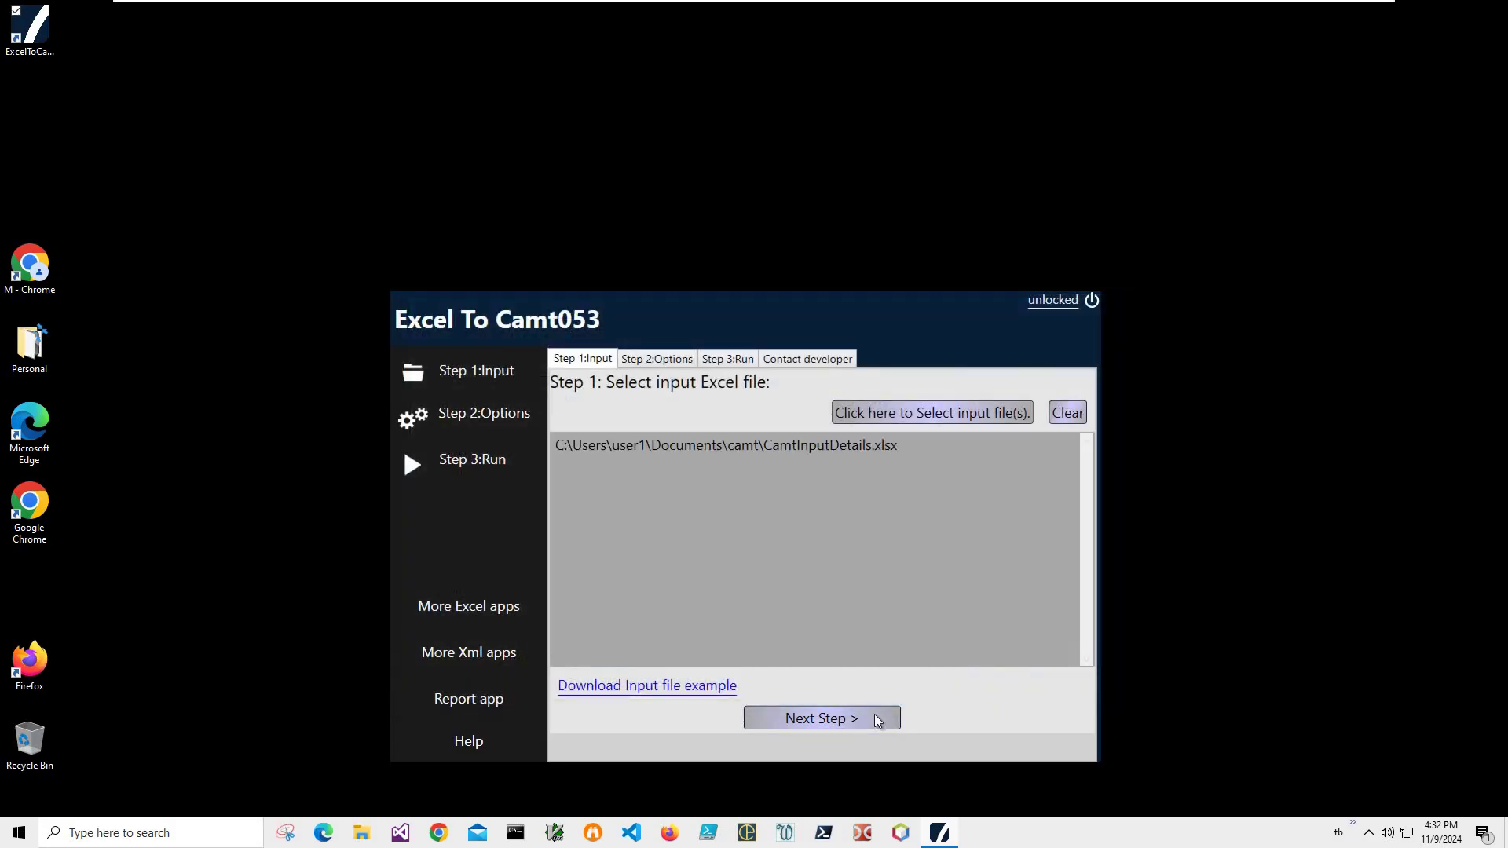
{"action": "key", "text": "Return"}
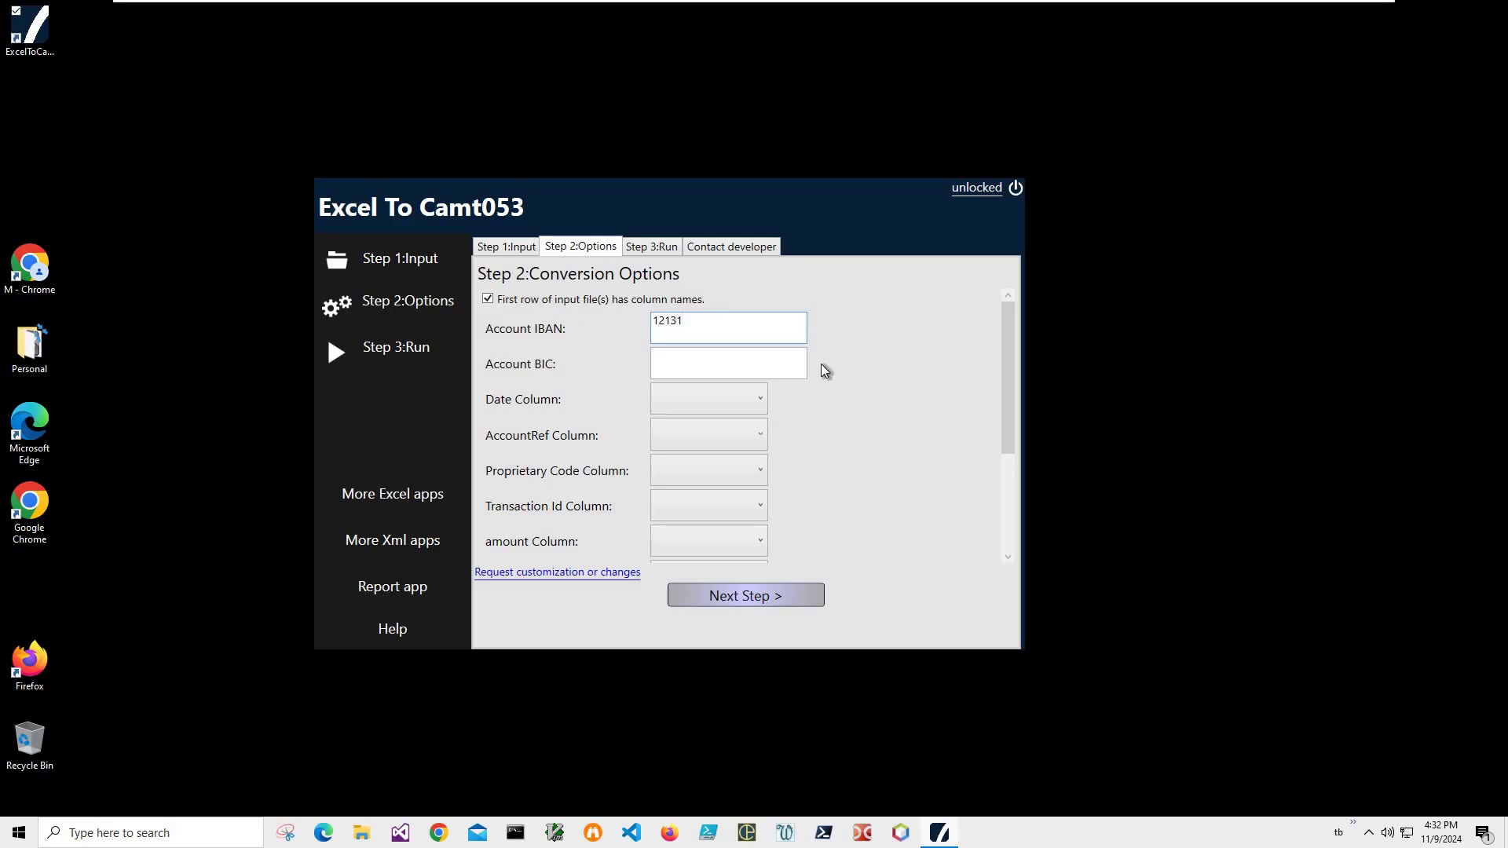
Step: Set the Account BIC to 555555 in the conversion options
{"action": "key", "text": "ctrl+a"}
{"action": "left_click", "coordinate": [736, 365]}
{"action": "key", "text": "ctrl+a"}
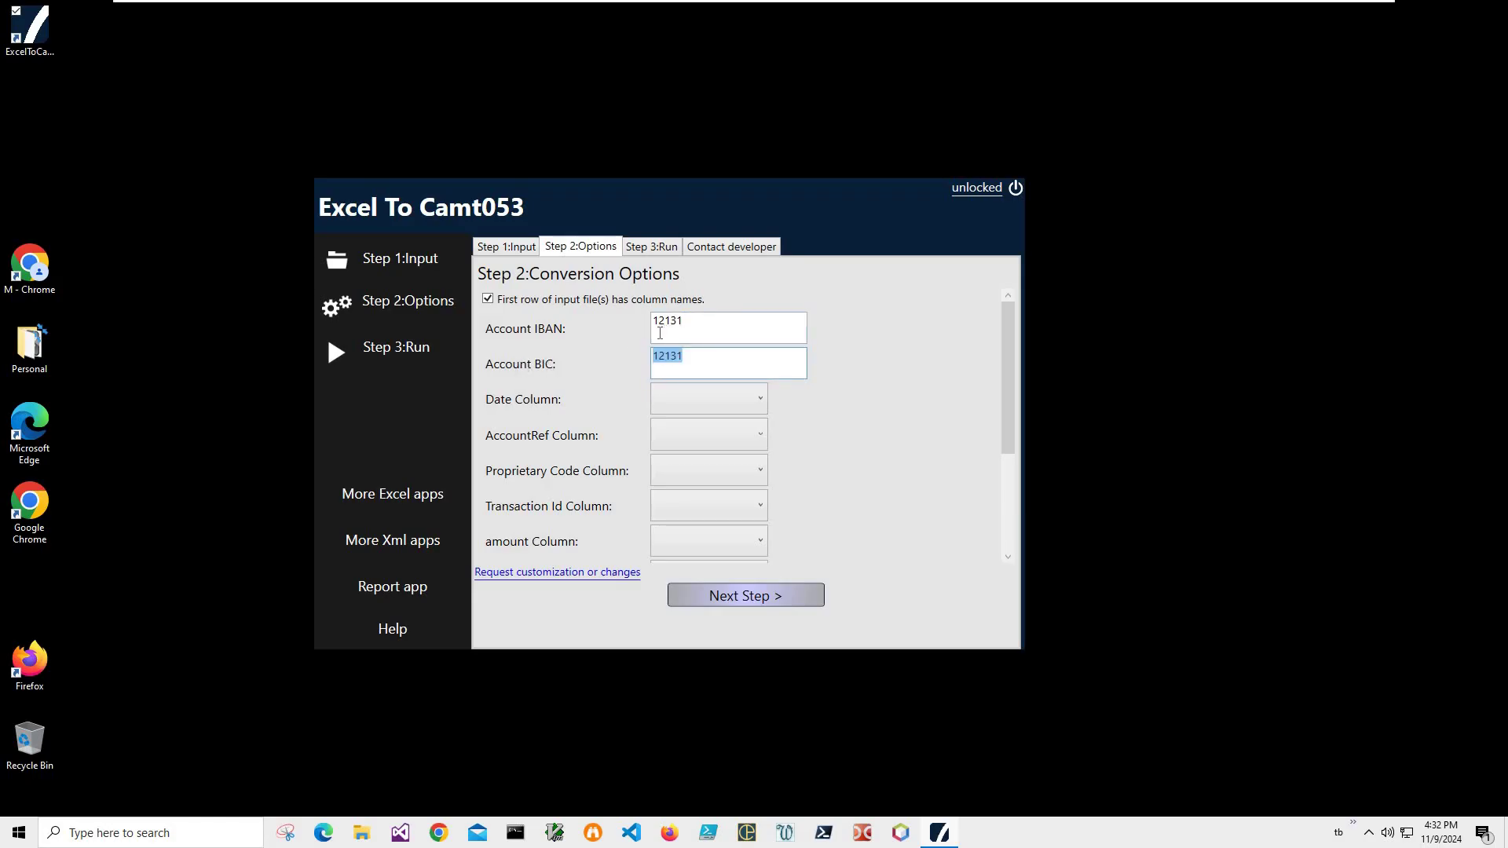
{"action": "type", "text": "555555"}
Step: Examine which input file columns are offered for the Date Column mapping, without choosing one
{"action": "scroll", "coordinate": [1014, 455], "scroll_direction": "down", "scroll_amount": 2}
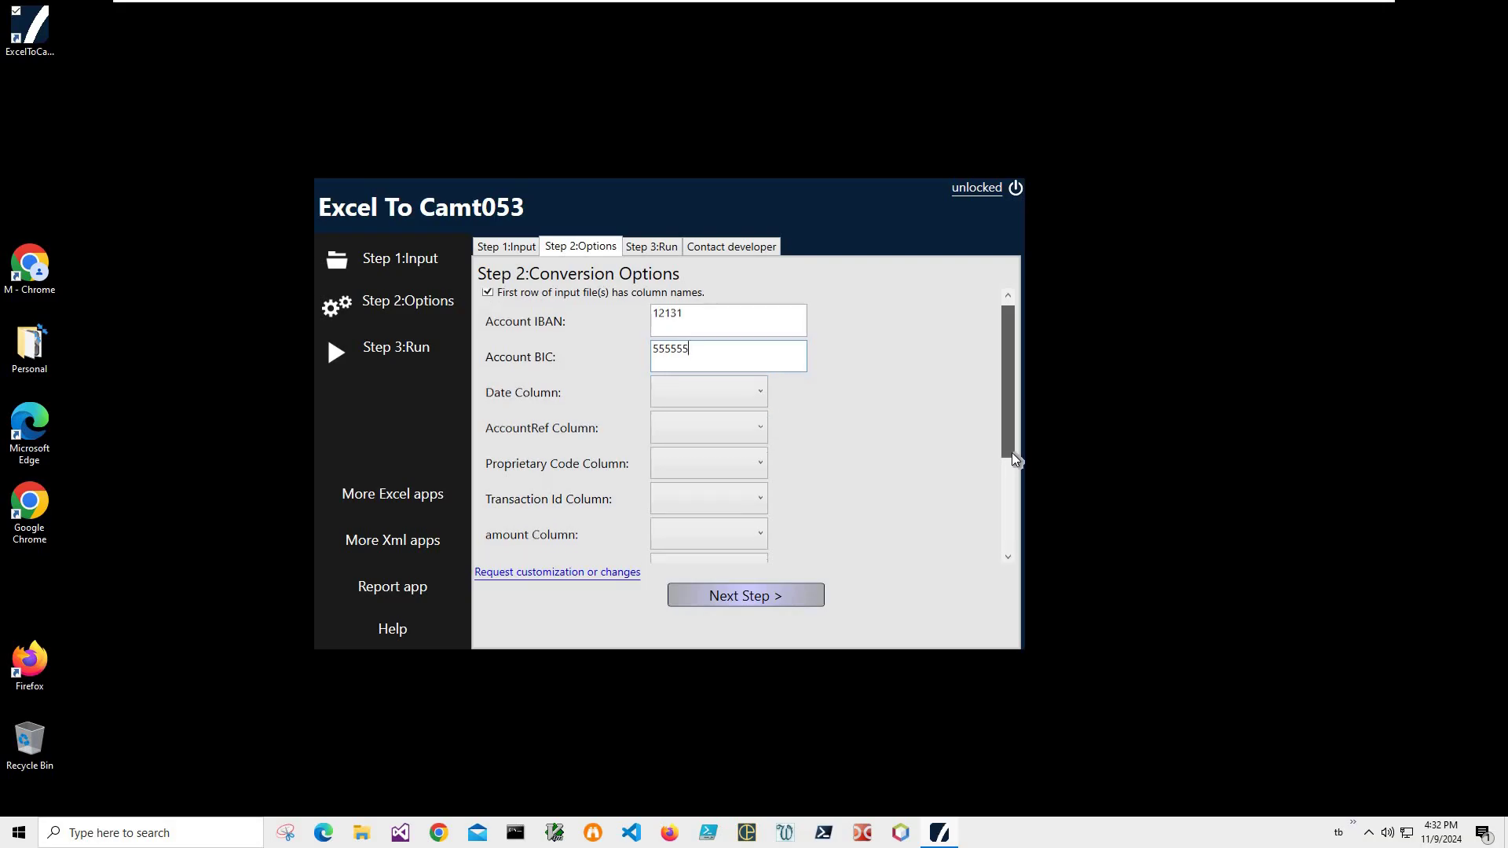
{"action": "scroll", "coordinate": [1014, 462], "scroll_direction": "down", "scroll_amount": 2}
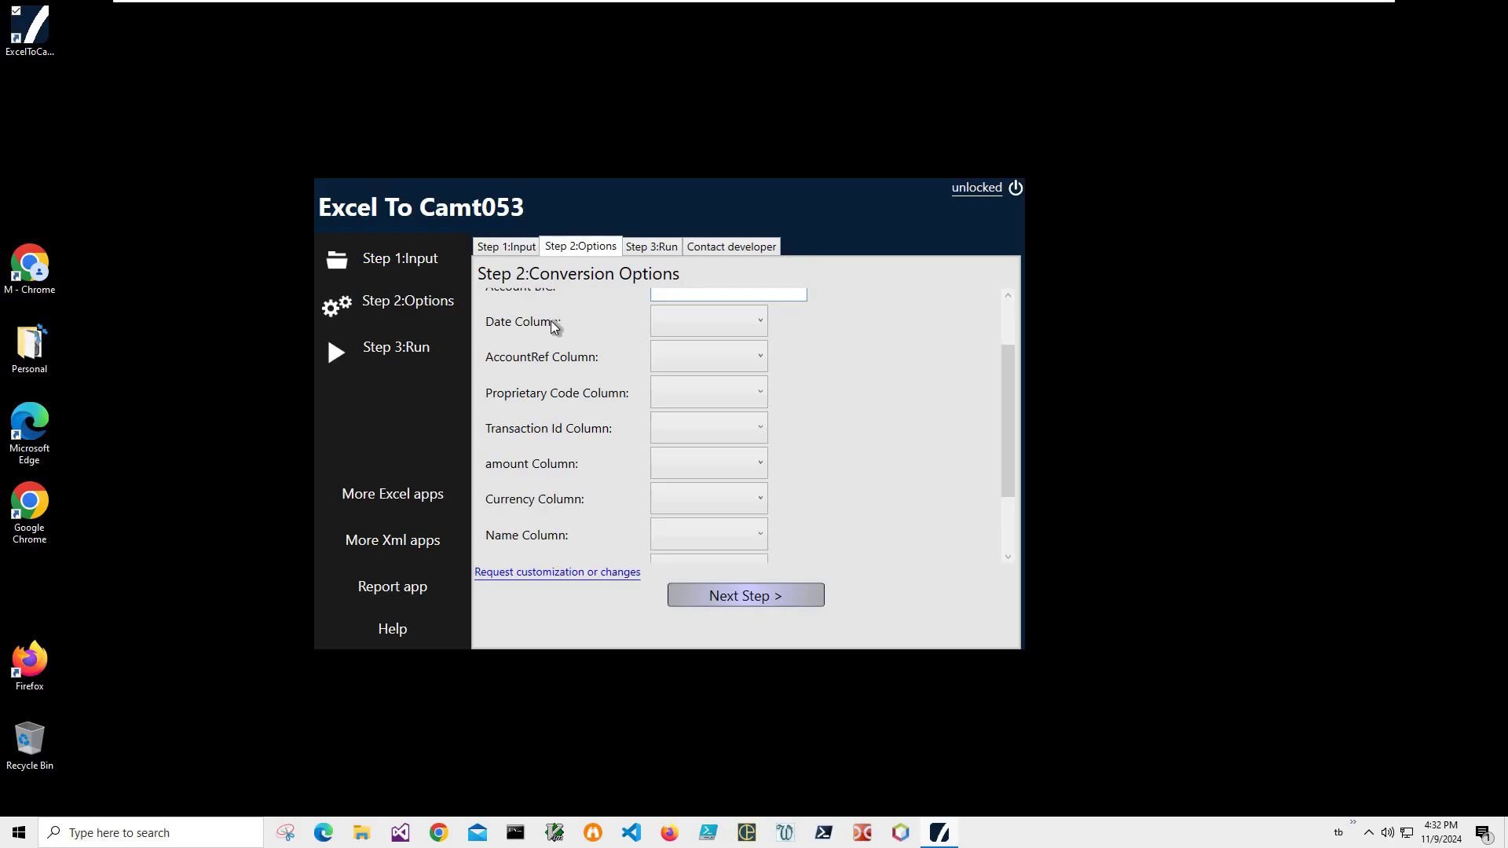
{"action": "left_click", "coordinate": [761, 321]}
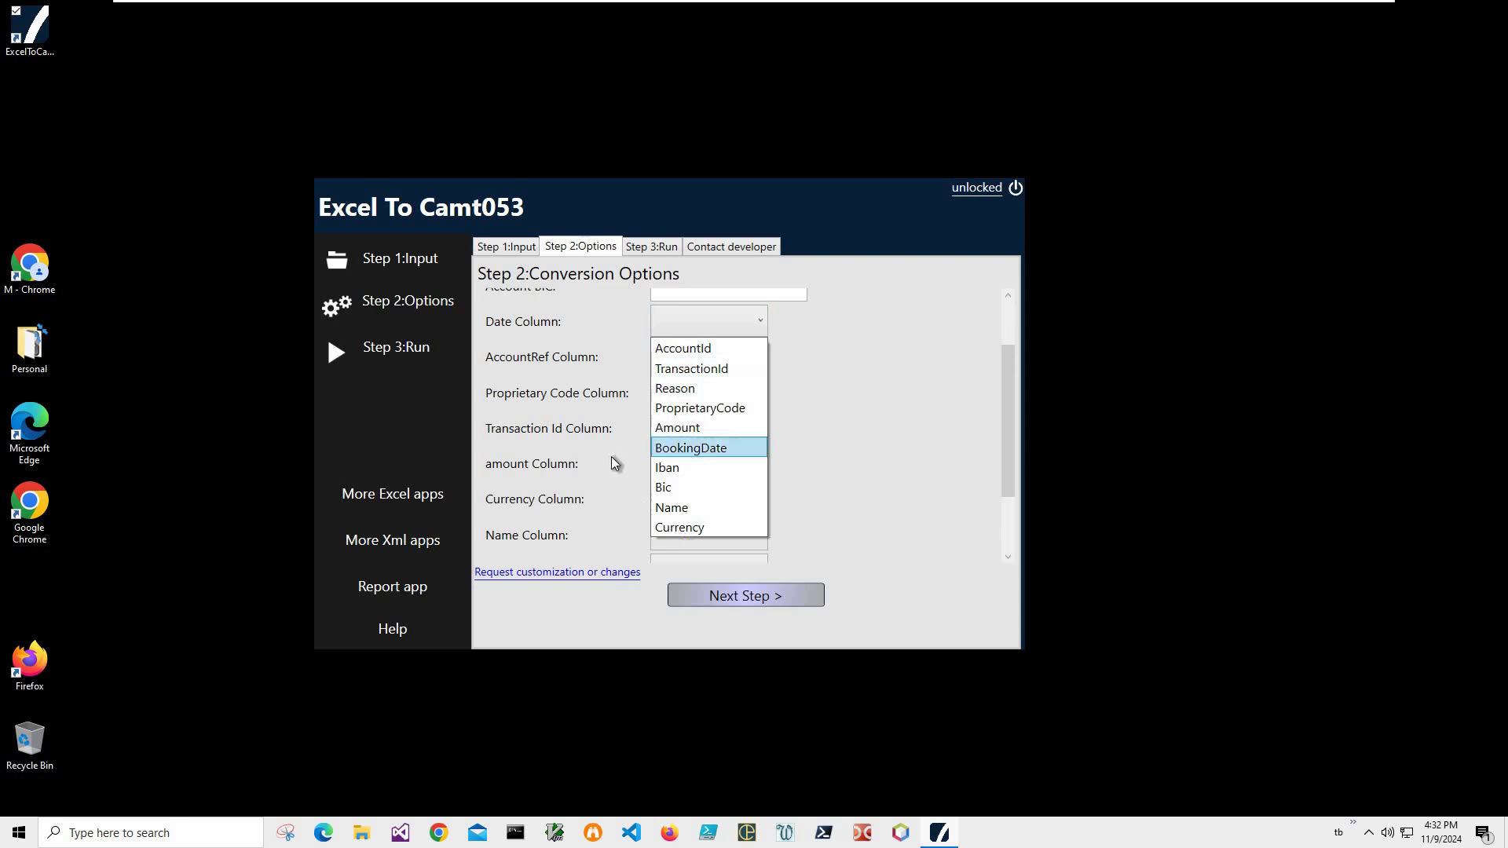
{"action": "left_click", "coordinate": [507, 336]}
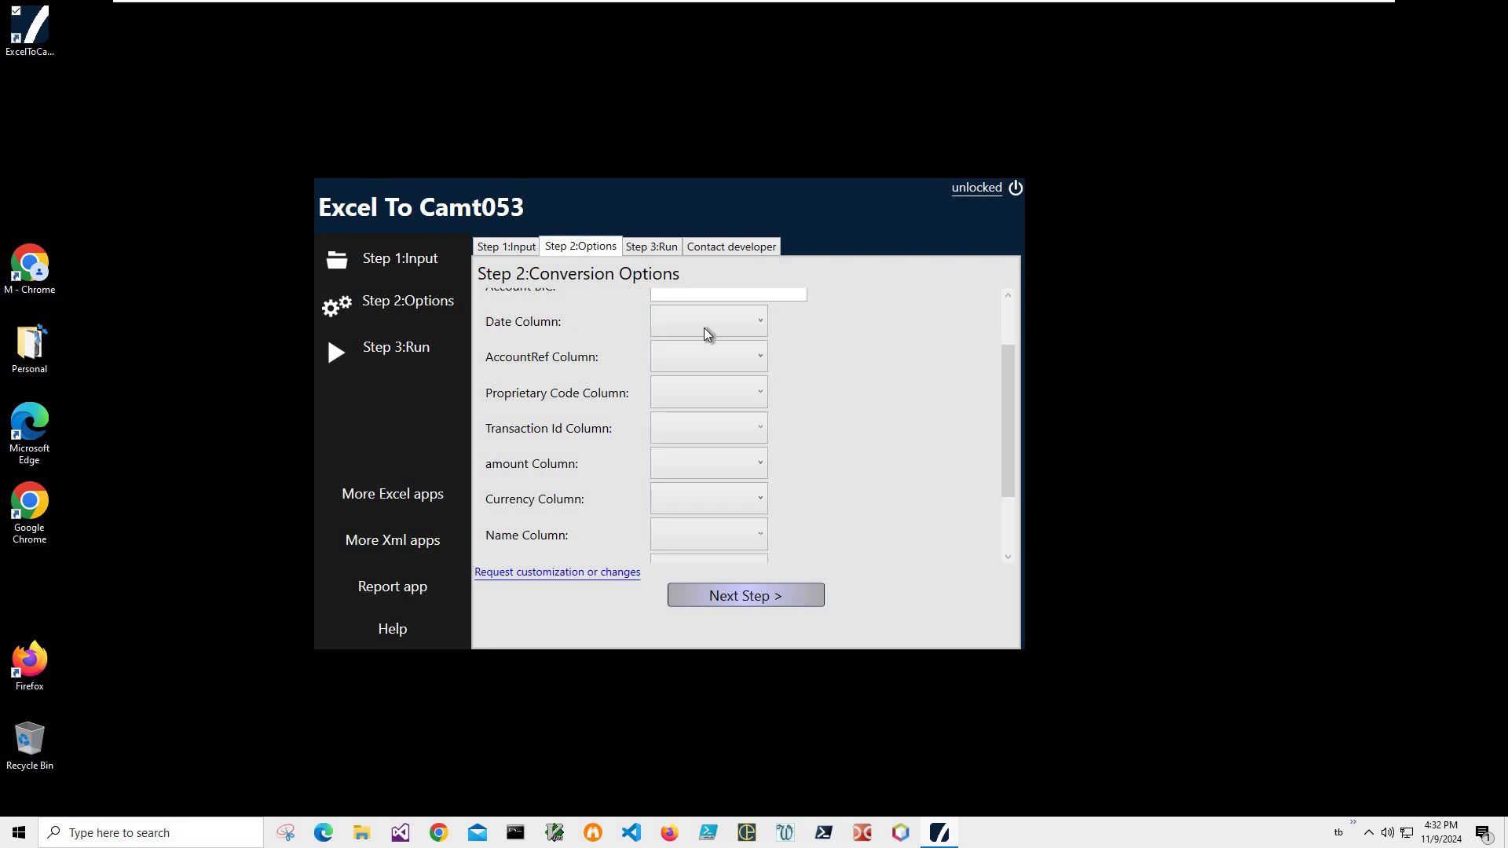
Step: Map the Date Column to BookingDate and the AccountRef Column to TransactionId
{"action": "left_click", "coordinate": [755, 328]}
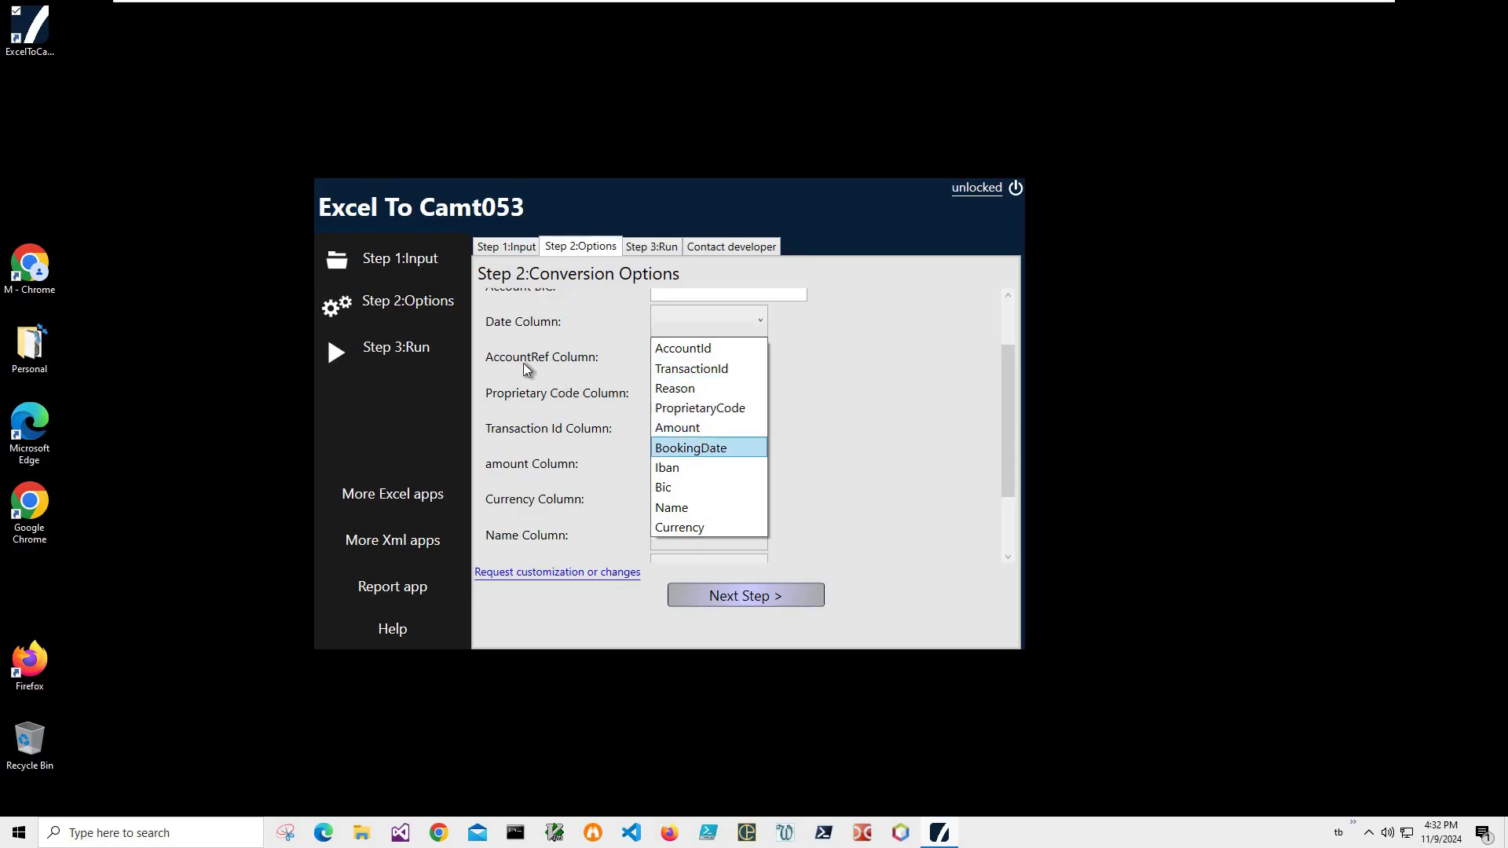
{"action": "left_click", "coordinate": [710, 449]}
{"action": "left_click", "coordinate": [699, 362]}
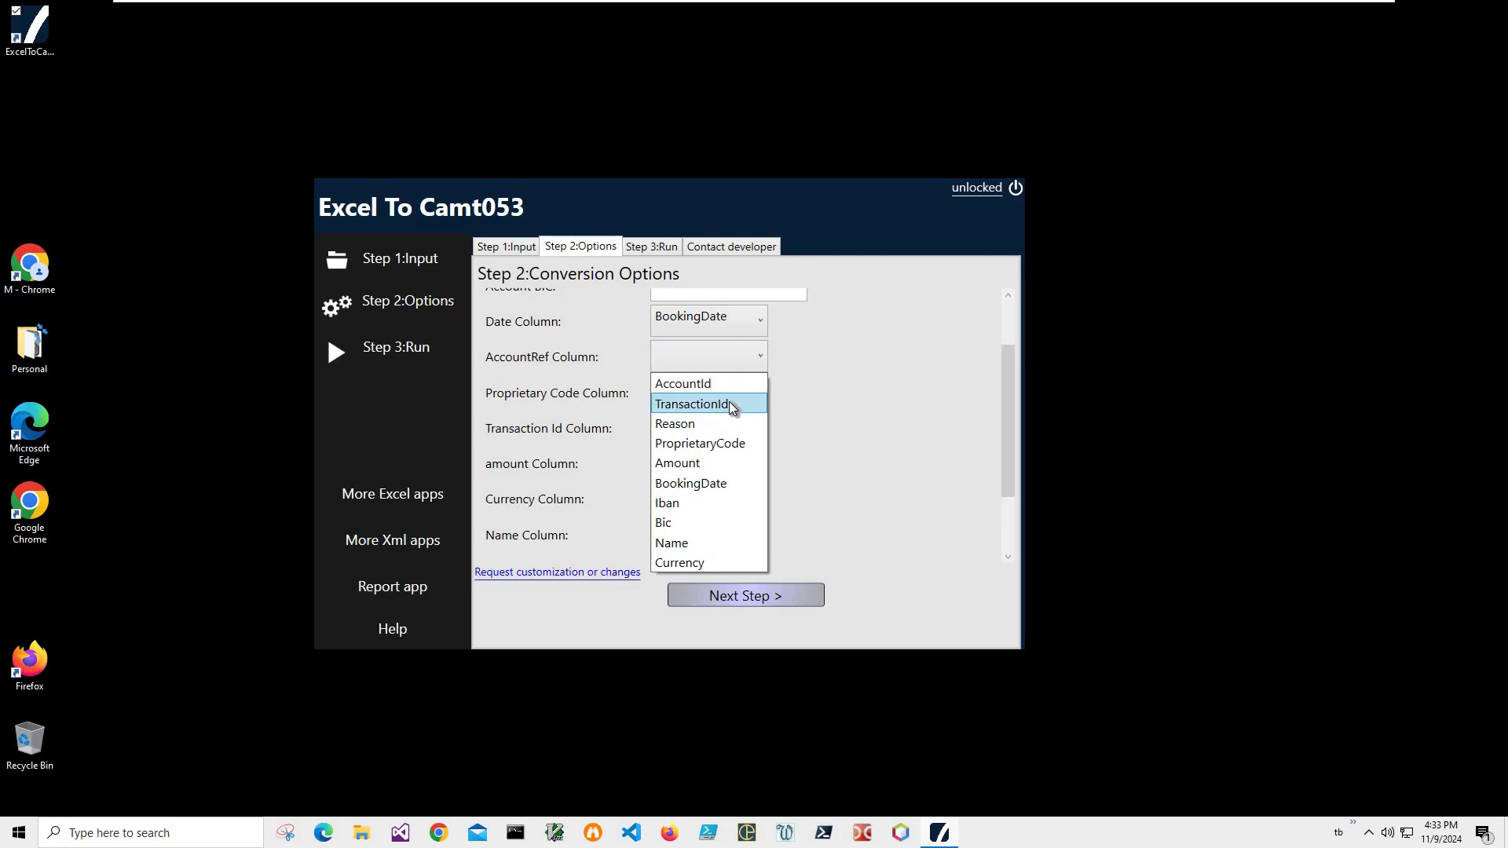
{"action": "left_click", "coordinate": [732, 407]}
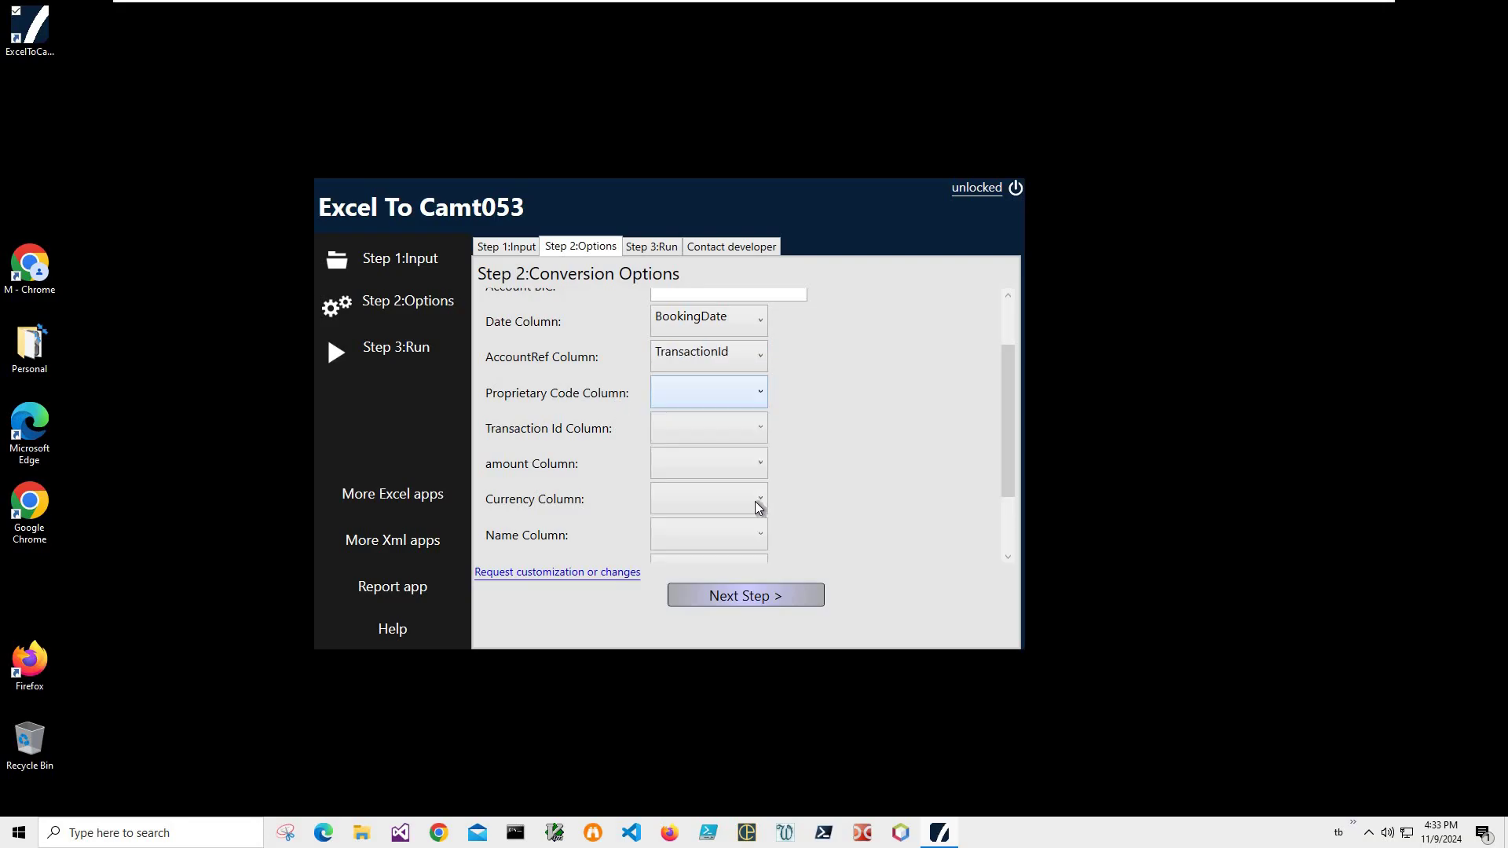
Step: Map the Proprietary Code Column to the input file's ProprietaryCode column
{"action": "key", "text": "F4"}
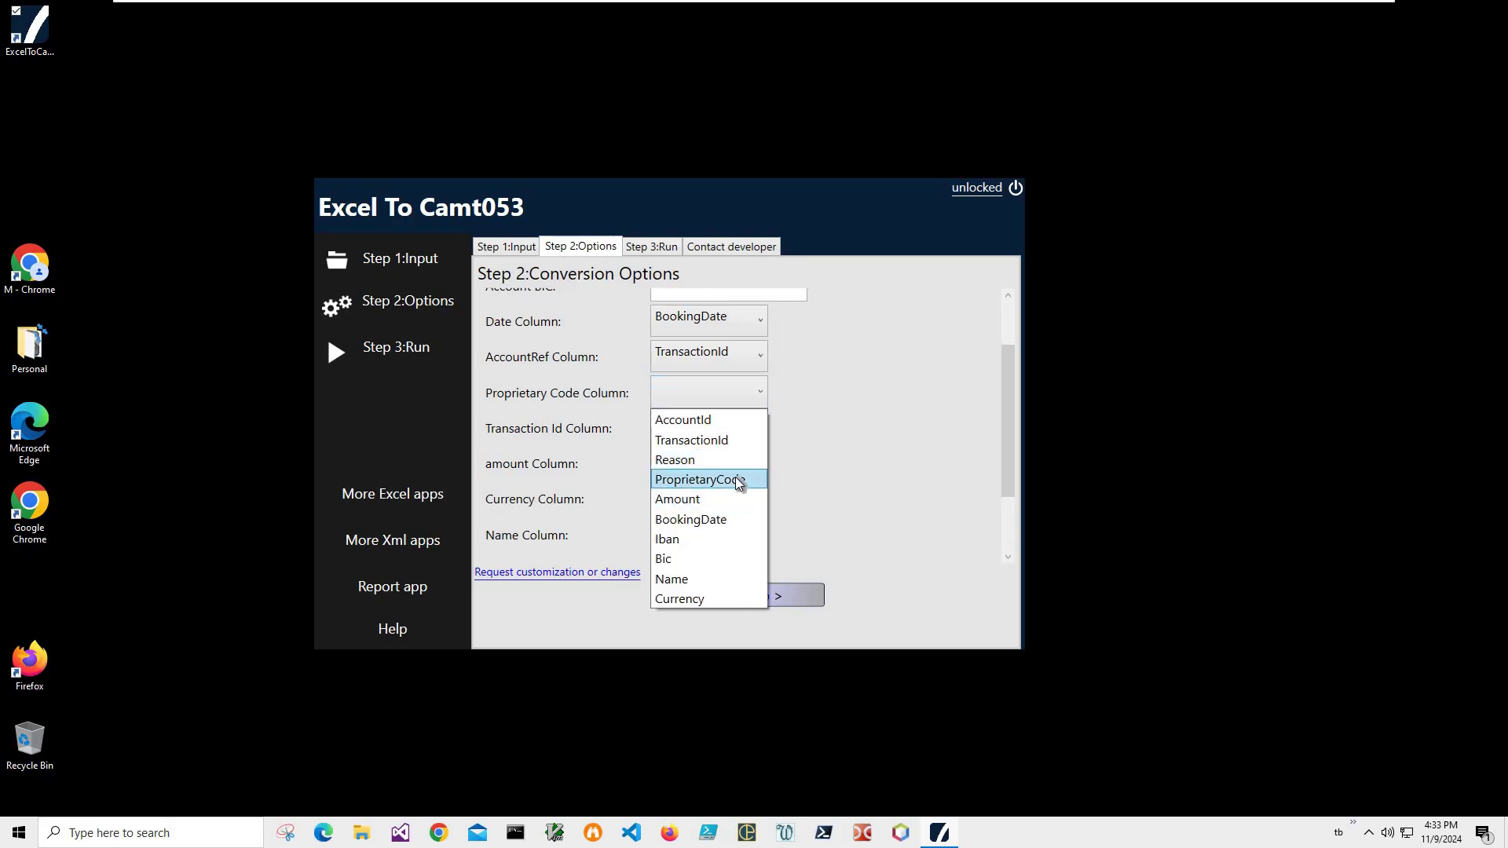
{"action": "key", "text": "Up"}
{"action": "key", "text": "Up"}
{"action": "key", "text": "Return"}
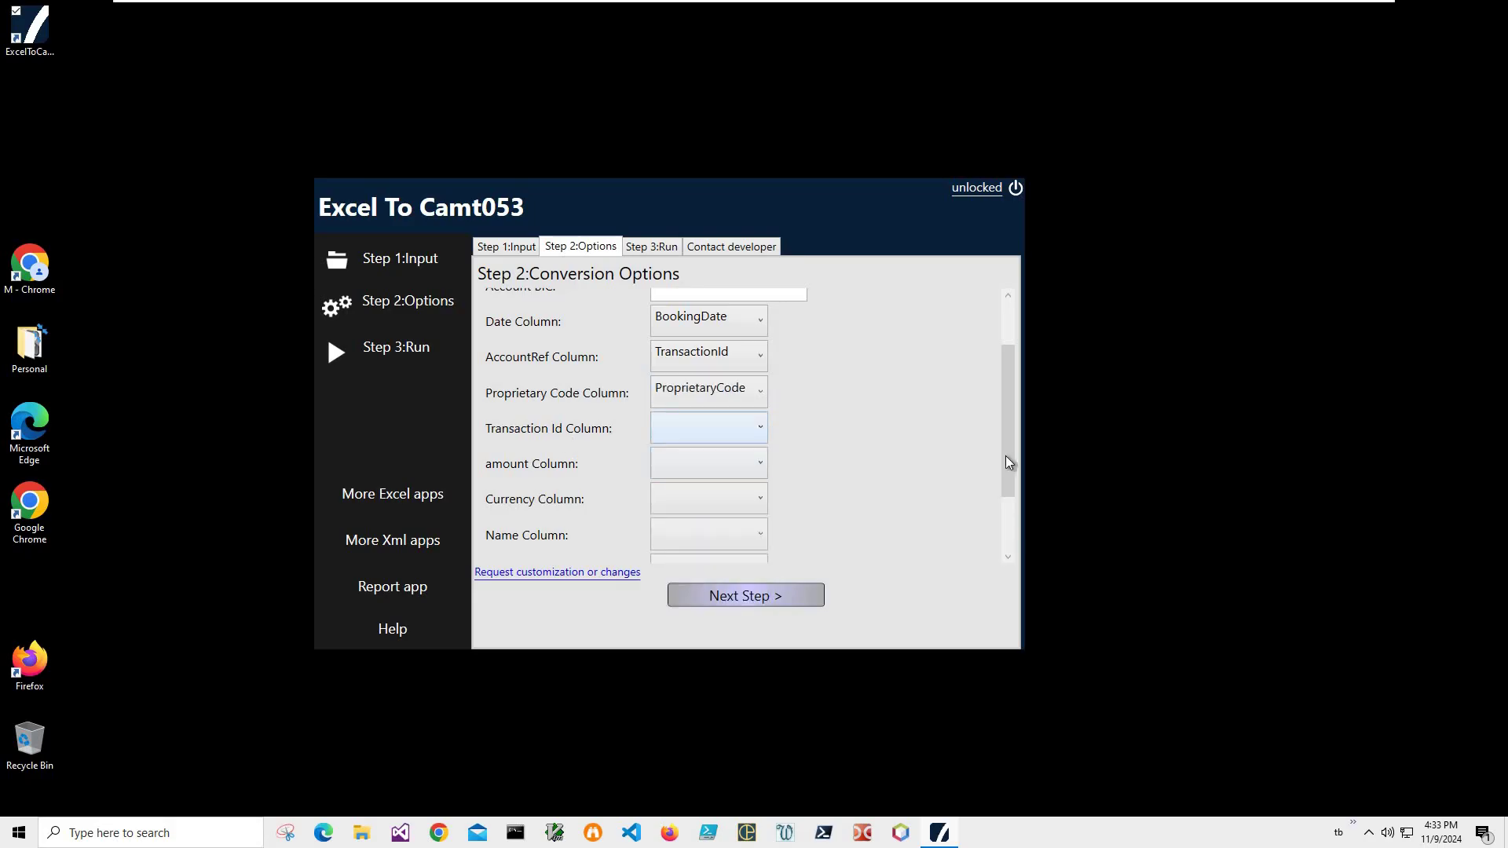
Step: Map the Transaction Id Column to the input file's TransactionId column
{"action": "scroll", "coordinate": [754, 362], "scroll_direction": "down", "scroll_amount": 2}
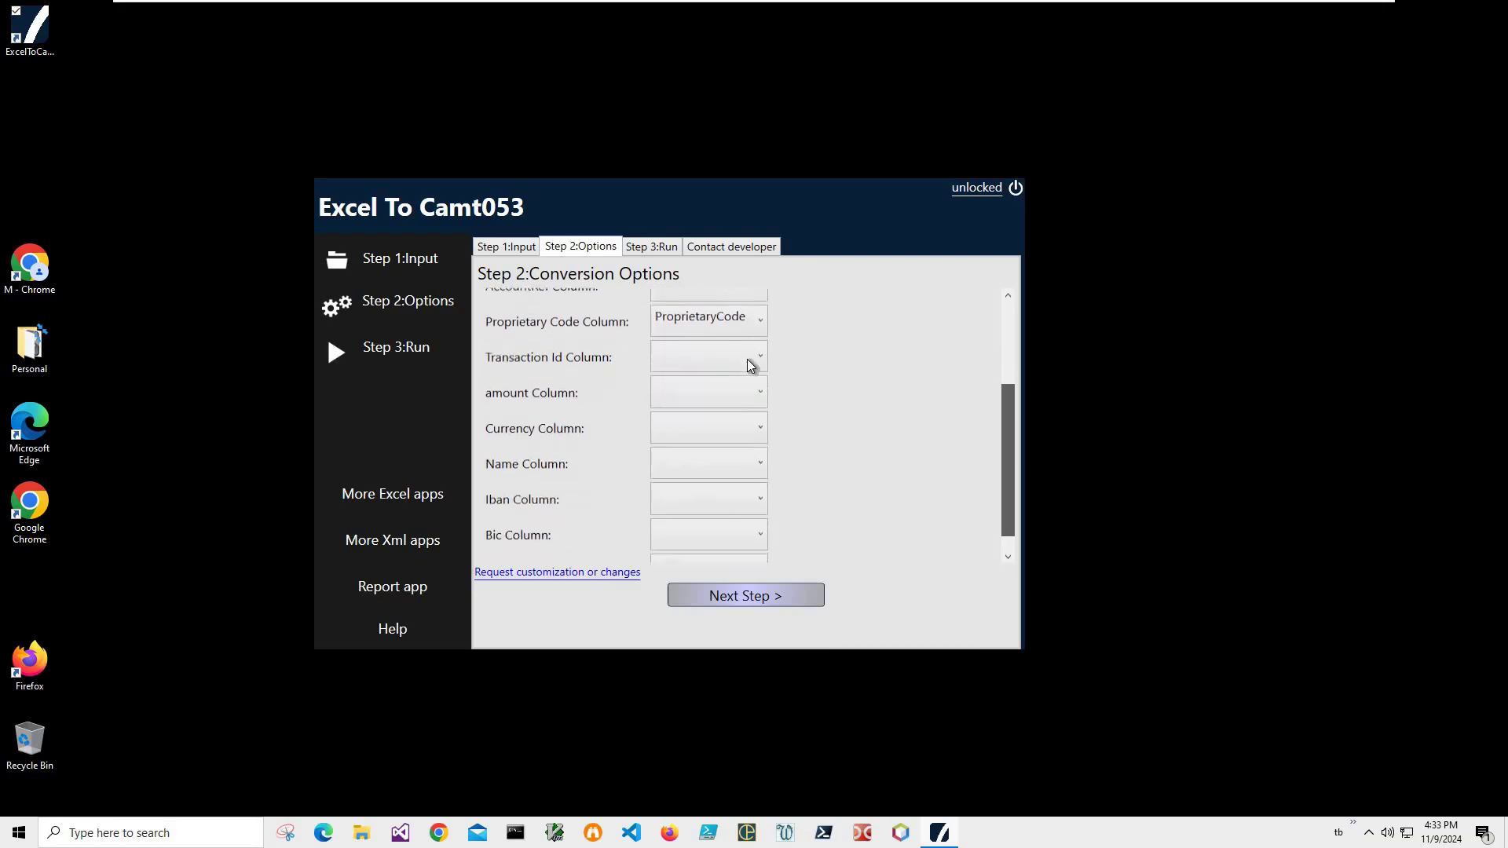
{"action": "key", "text": "Tab"}
{"action": "key", "text": "F4"}
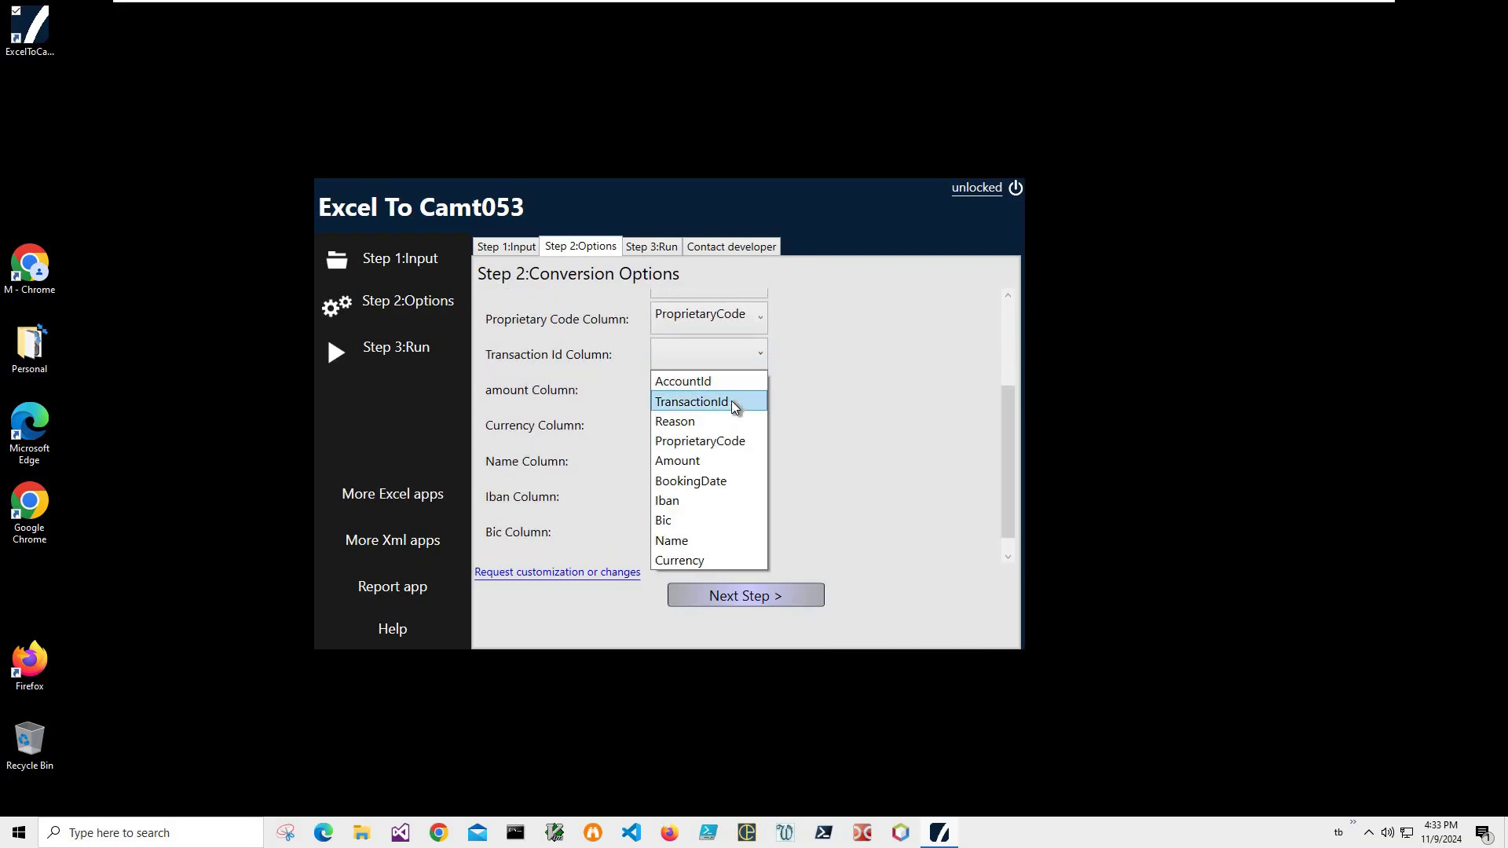
{"action": "key", "text": "Return"}
Step: Map the amount Column to the input file's Amount column
{"action": "key", "text": "Tab"}
{"action": "key", "text": "F4"}
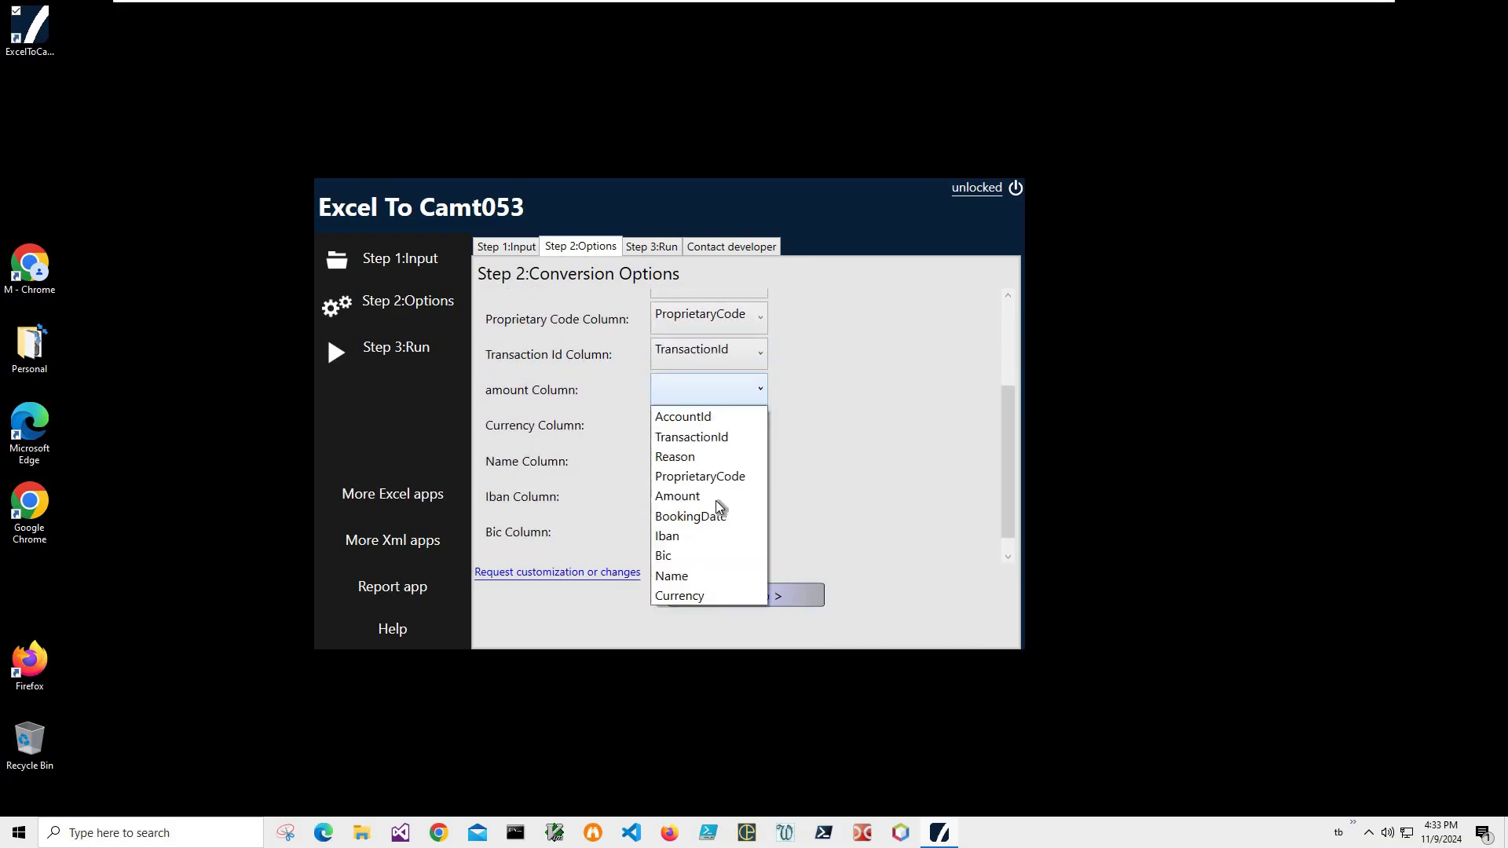
{"action": "key", "text": "Up"}
{"action": "key", "text": "Up"}
{"action": "key", "text": "Return"}
Step: Map the Currency Column to the input file's Currency column
{"action": "key", "text": "Tab"}
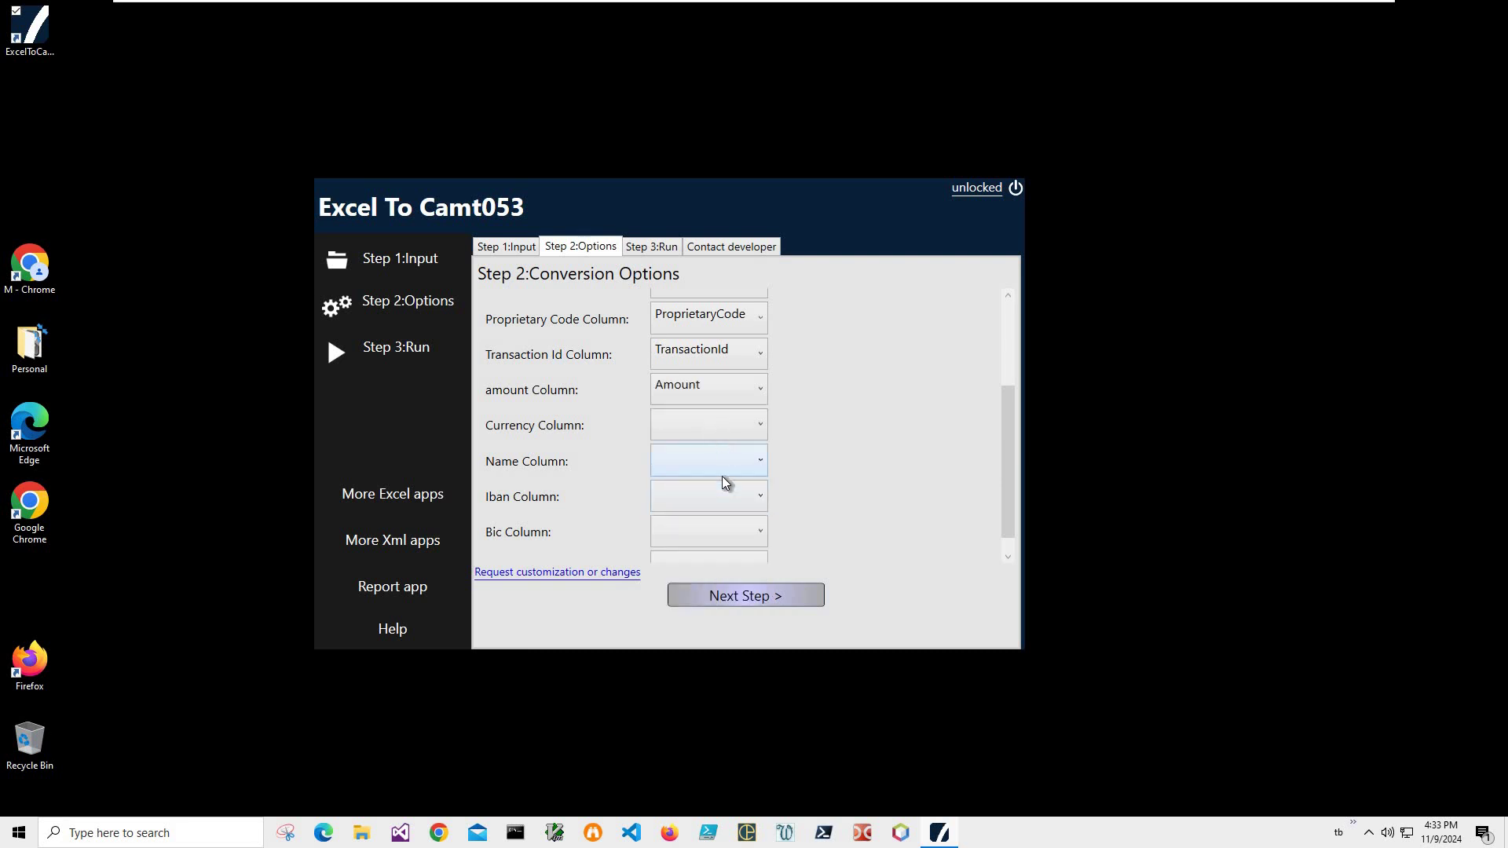
{"action": "key", "text": "F4"}
{"action": "key", "text": "Up"}
{"action": "key", "text": "Up"}
{"action": "key", "text": "Up"}
{"action": "key", "text": "Up"}
{"action": "key", "text": "Up"}
{"action": "key", "text": "Up"}
{"action": "key", "text": "Down"}
{"action": "key", "text": "Down"}
{"action": "key", "text": "Down"}
{"action": "key", "text": "Down"}
{"action": "key", "text": "Down"}
{"action": "key", "text": "Down"}
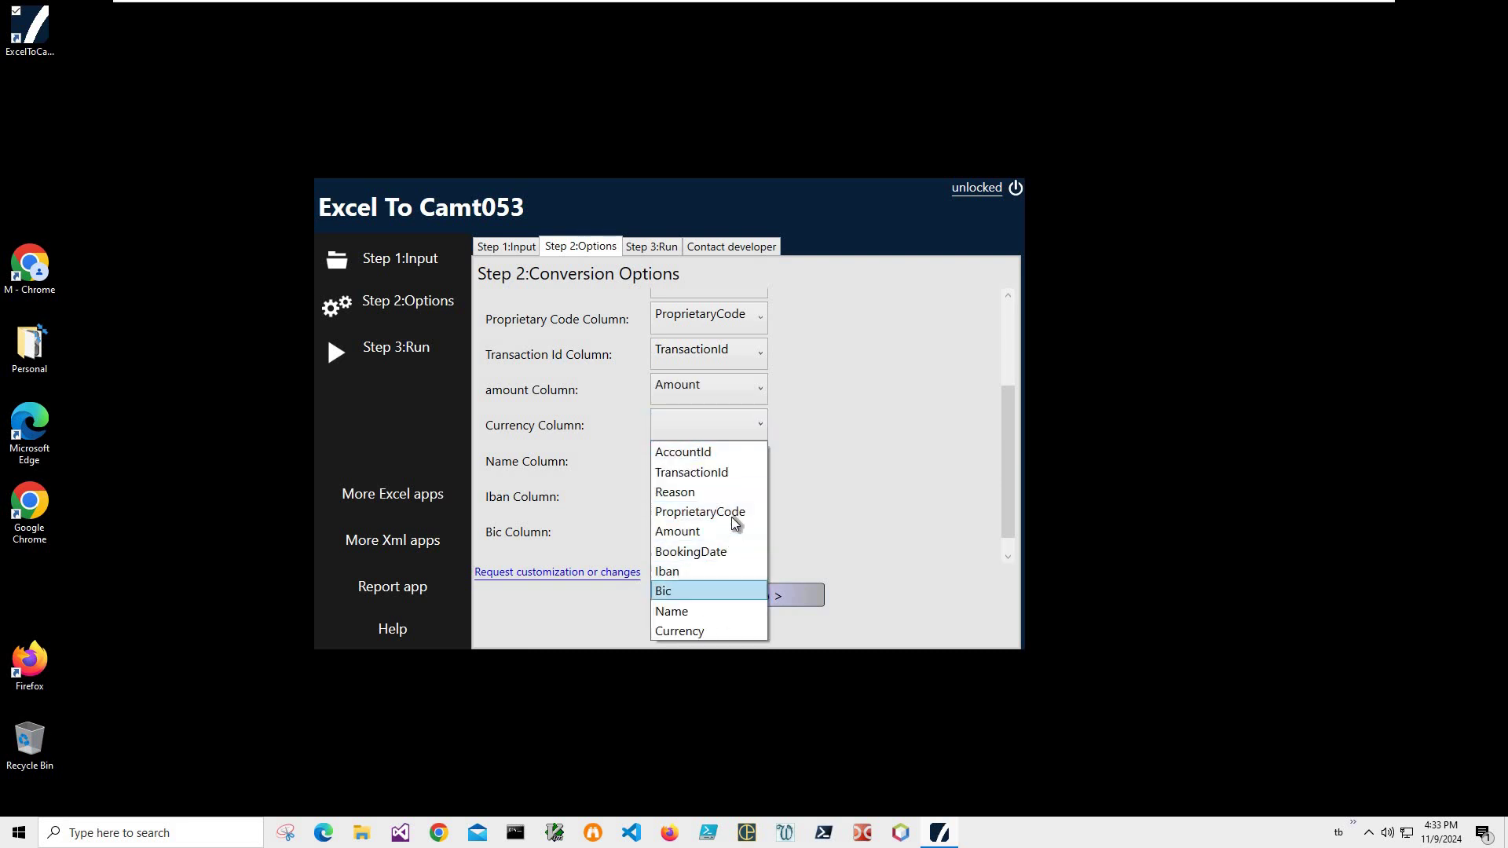
{"action": "key", "text": "Return"}
{"action": "key", "text": "Tab"}
{"action": "key", "text": "F4"}
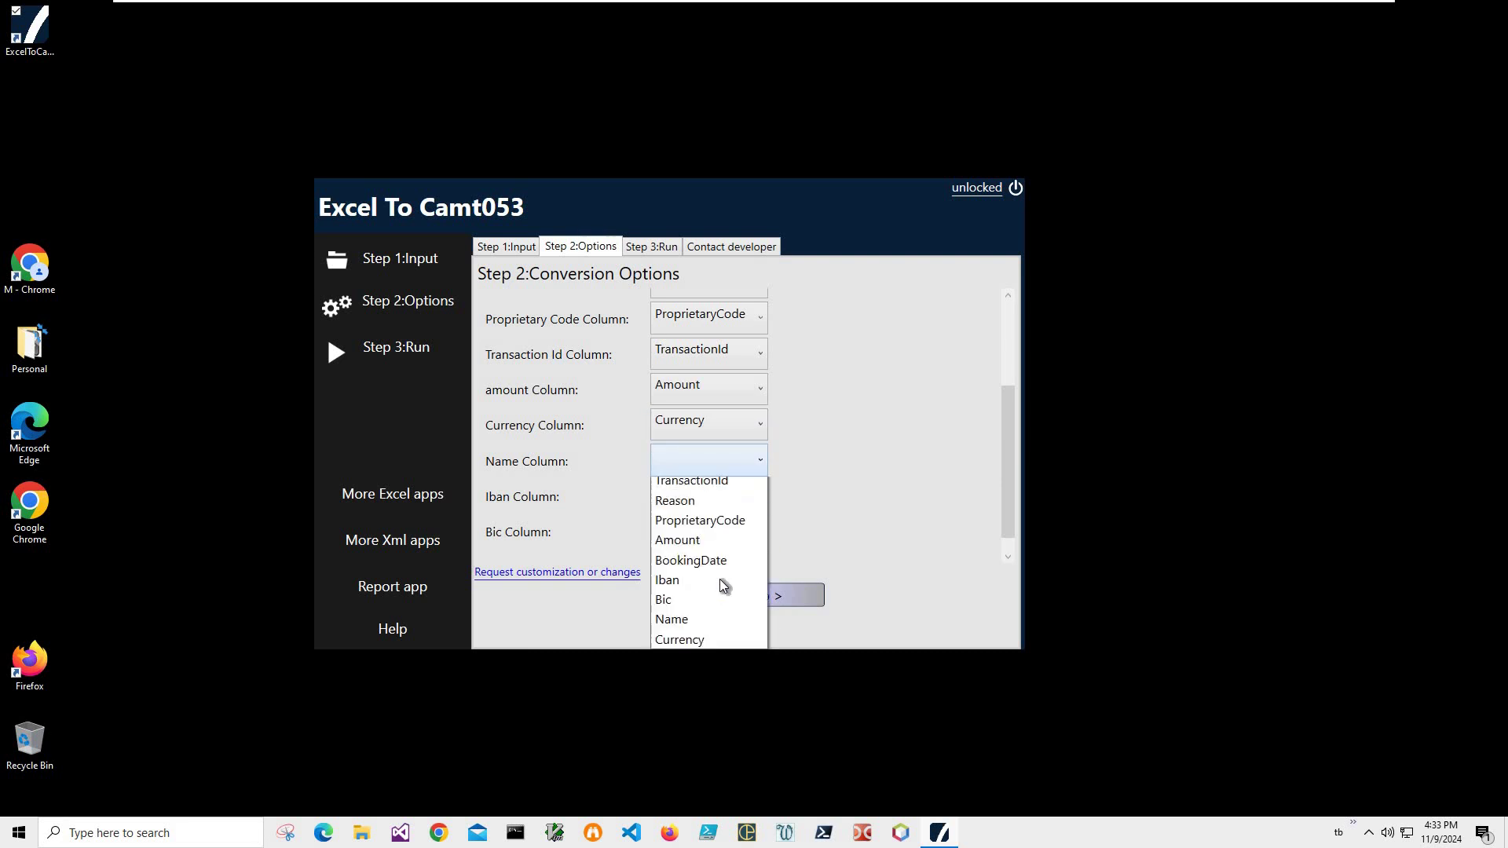
{"action": "key", "text": "Down"}
{"action": "key", "text": "Down"}
{"action": "key", "text": "Down"}
{"action": "key", "text": "Down"}
{"action": "key", "text": "Down"}
{"action": "key", "text": "Down"}
{"action": "key", "text": "Down"}
{"action": "key", "text": "Down"}
{"action": "key", "text": "Down"}
{"action": "key", "text": "Down"}
{"action": "key", "text": "Return"}
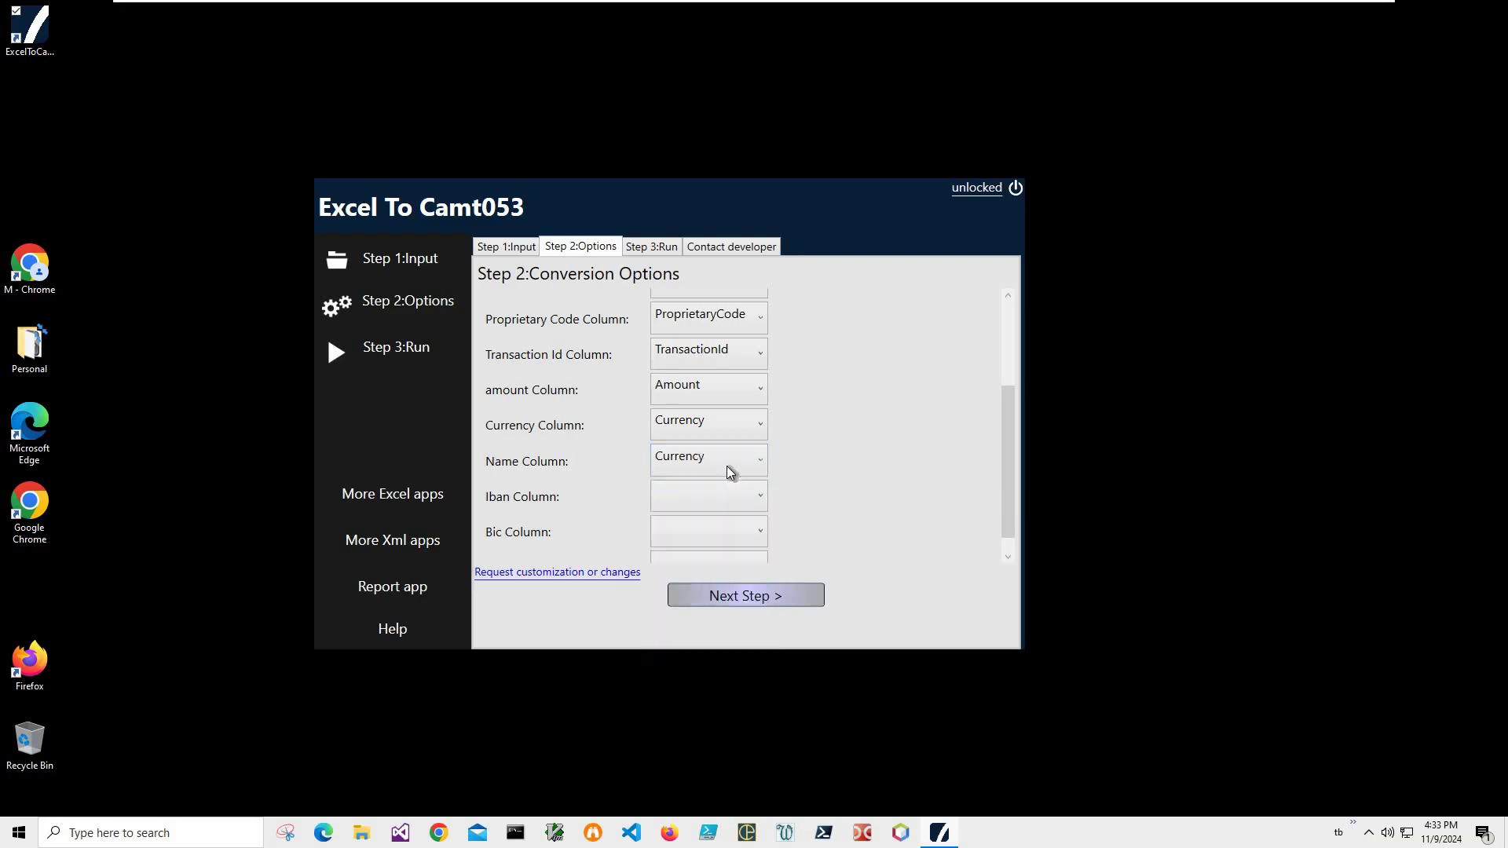
Step: Map the Name Column to the input file's Name column
{"action": "key", "text": "F4"}
{"action": "key", "text": "Down"}
{"action": "key", "text": "Down"}
{"action": "key", "text": "Down"}
{"action": "key", "text": "Down"}
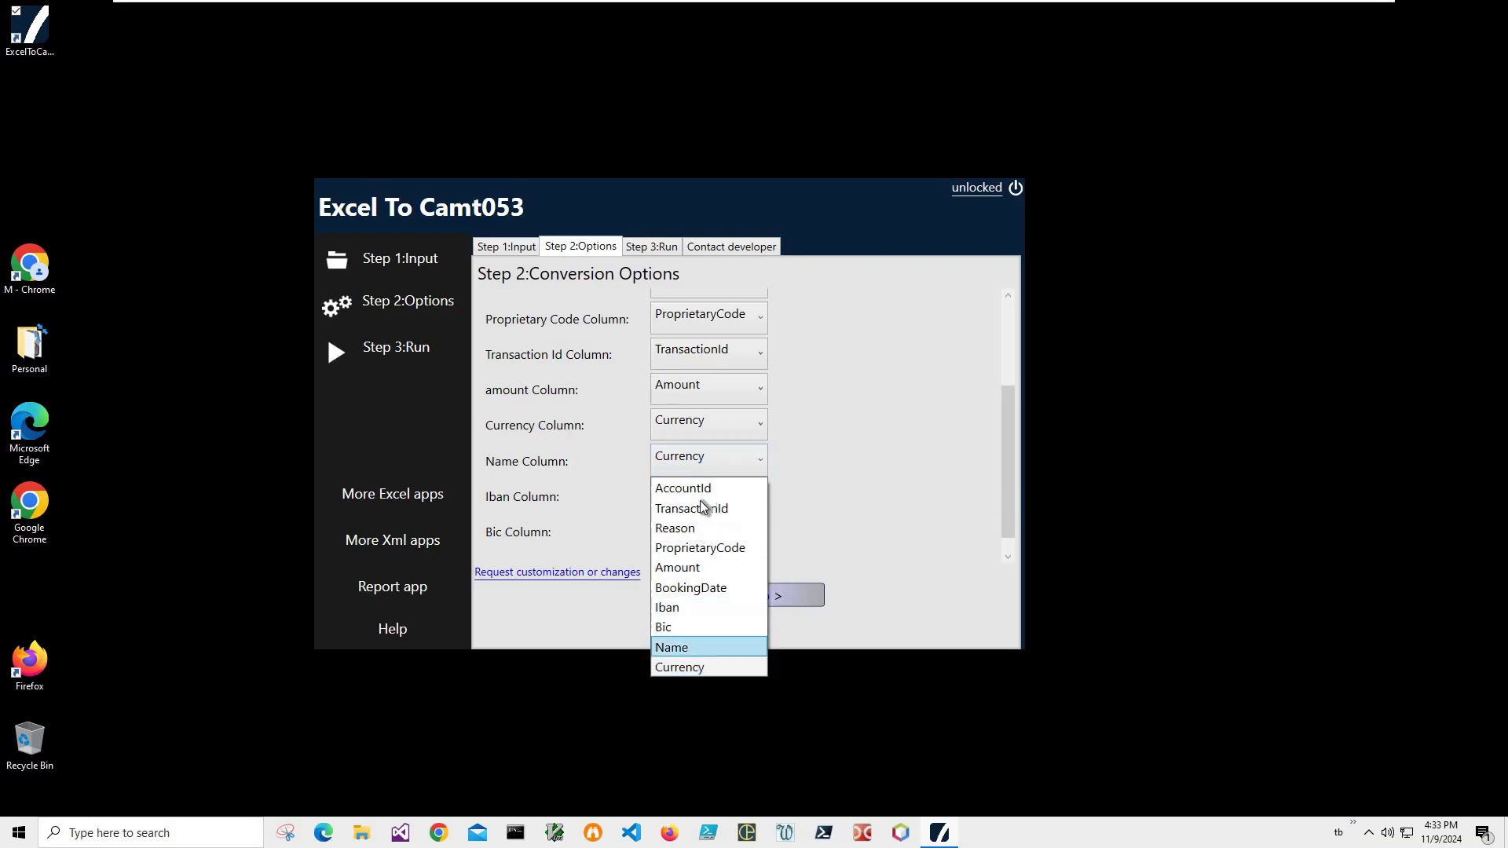
{"action": "key", "text": "Return"}
Step: Map the Iban Column to the input file's Iban column
{"action": "key", "text": "Tab"}
{"action": "key", "text": "F4"}
{"action": "key", "text": "Down"}
{"action": "key", "text": "Down"}
{"action": "key", "text": "Down"}
{"action": "key", "text": "Down"}
{"action": "key", "text": "Down"}
{"action": "key", "text": "Down"}
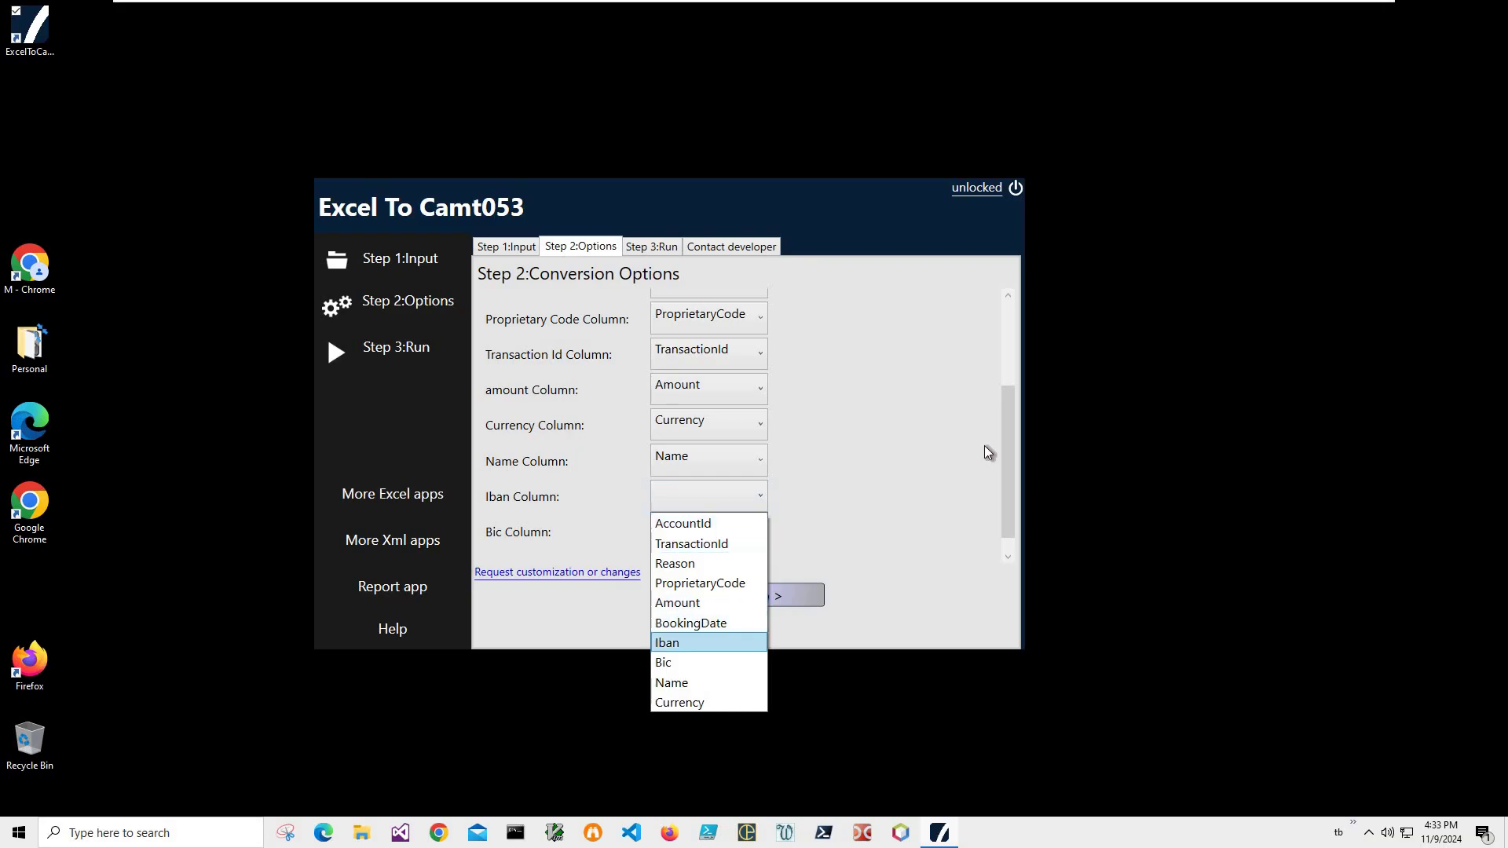
{"action": "key", "text": "Return"}
Step: Map the Bic Column to the input file's Bic column
{"action": "scroll", "coordinate": [768, 509], "scroll_direction": "down", "scroll_amount": 1}
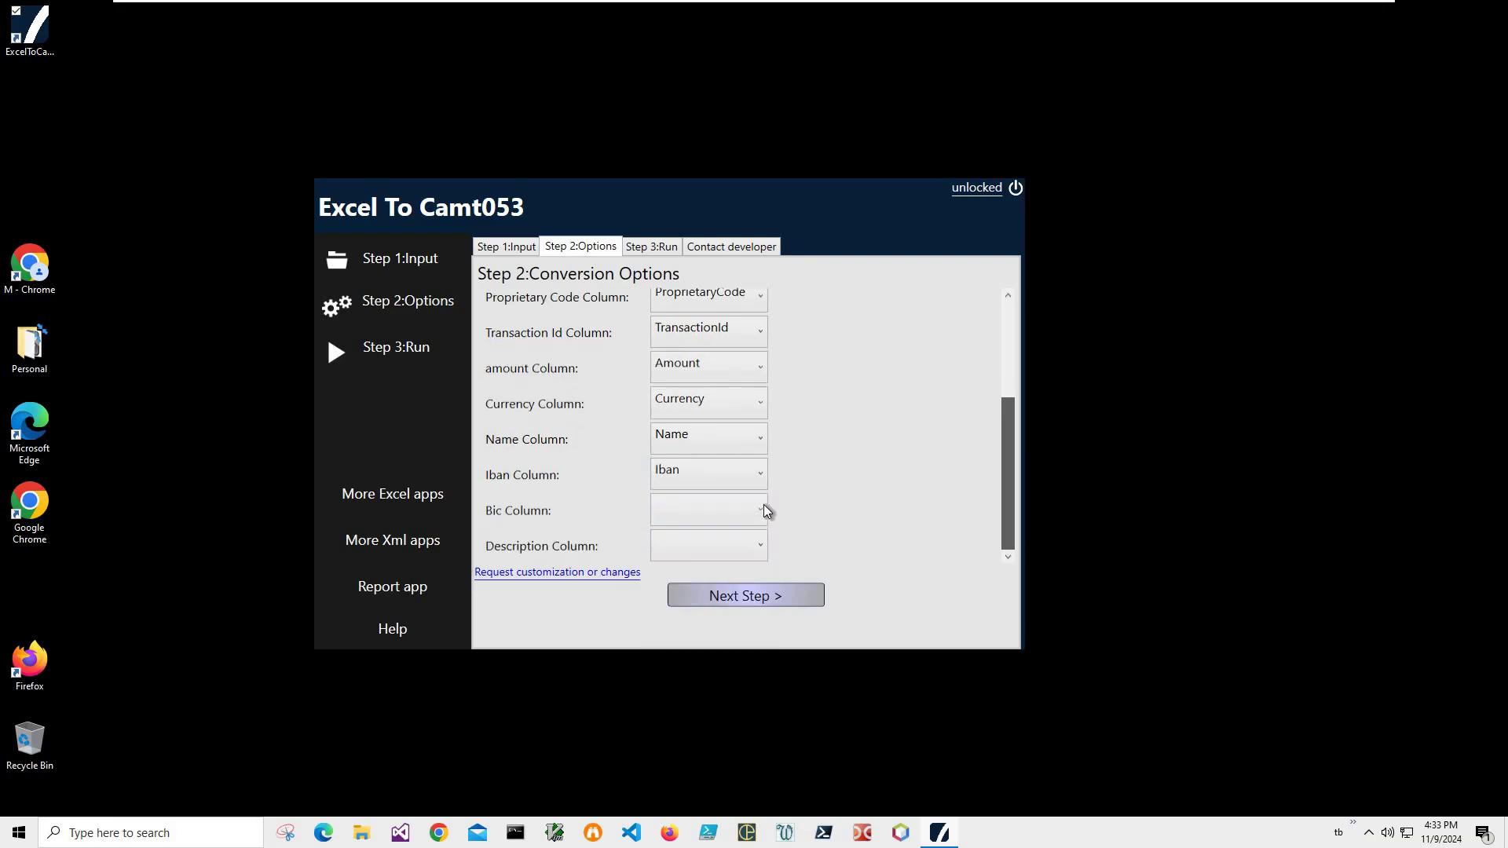
{"action": "key", "text": "Tab"}
{"action": "key", "text": "F4"}
{"action": "key", "text": "Down"}
{"action": "key", "text": "Down"}
{"action": "key", "text": "Down"}
{"action": "key", "text": "Down"}
{"action": "key", "text": "Down"}
{"action": "key", "text": "Down"}
{"action": "key", "text": "Down"}
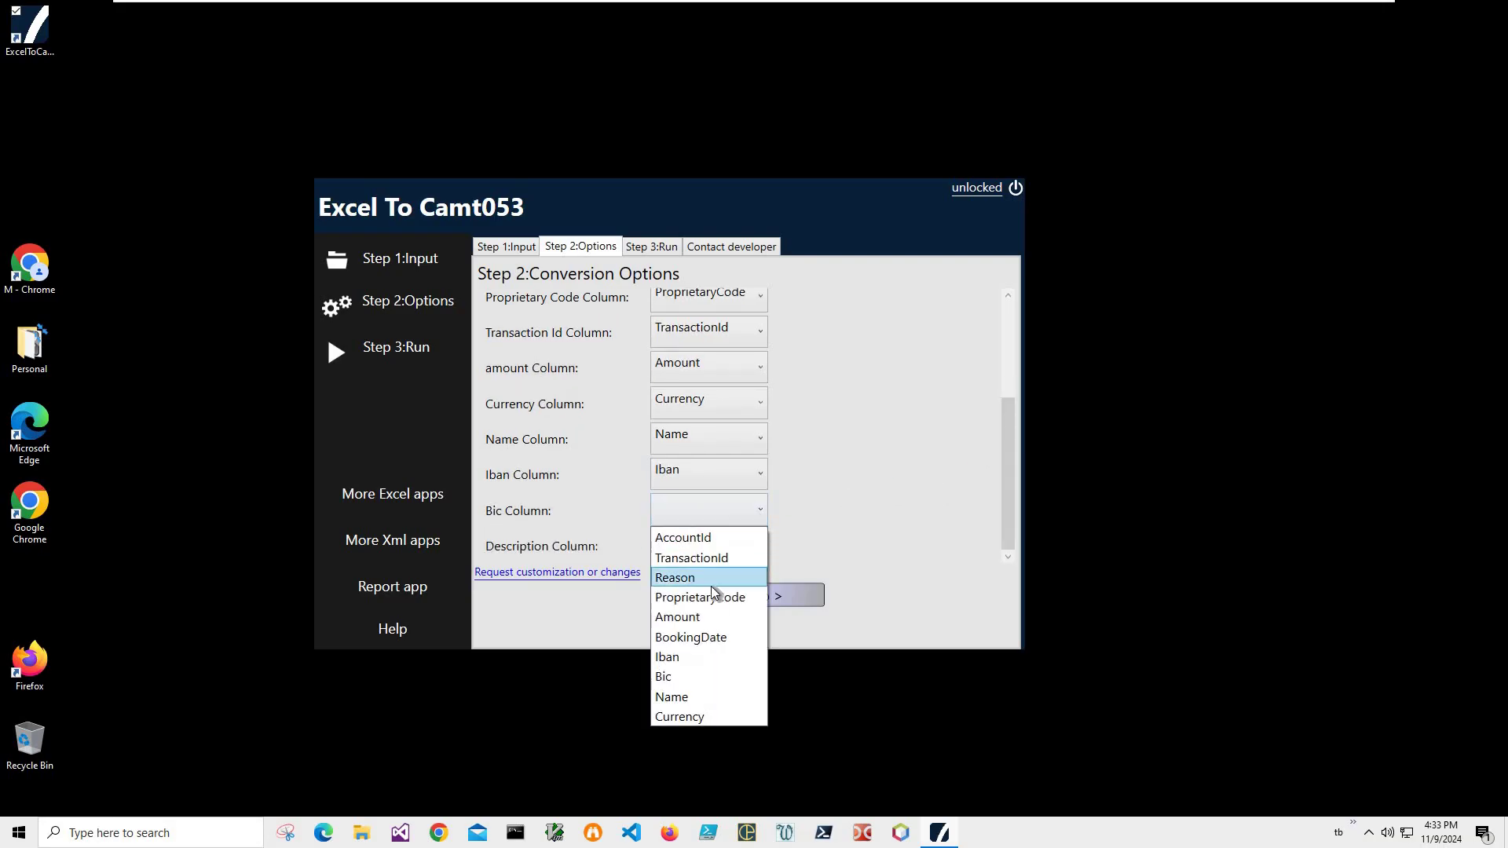
{"action": "key", "text": "Down"}
{"action": "key", "text": "Return"}
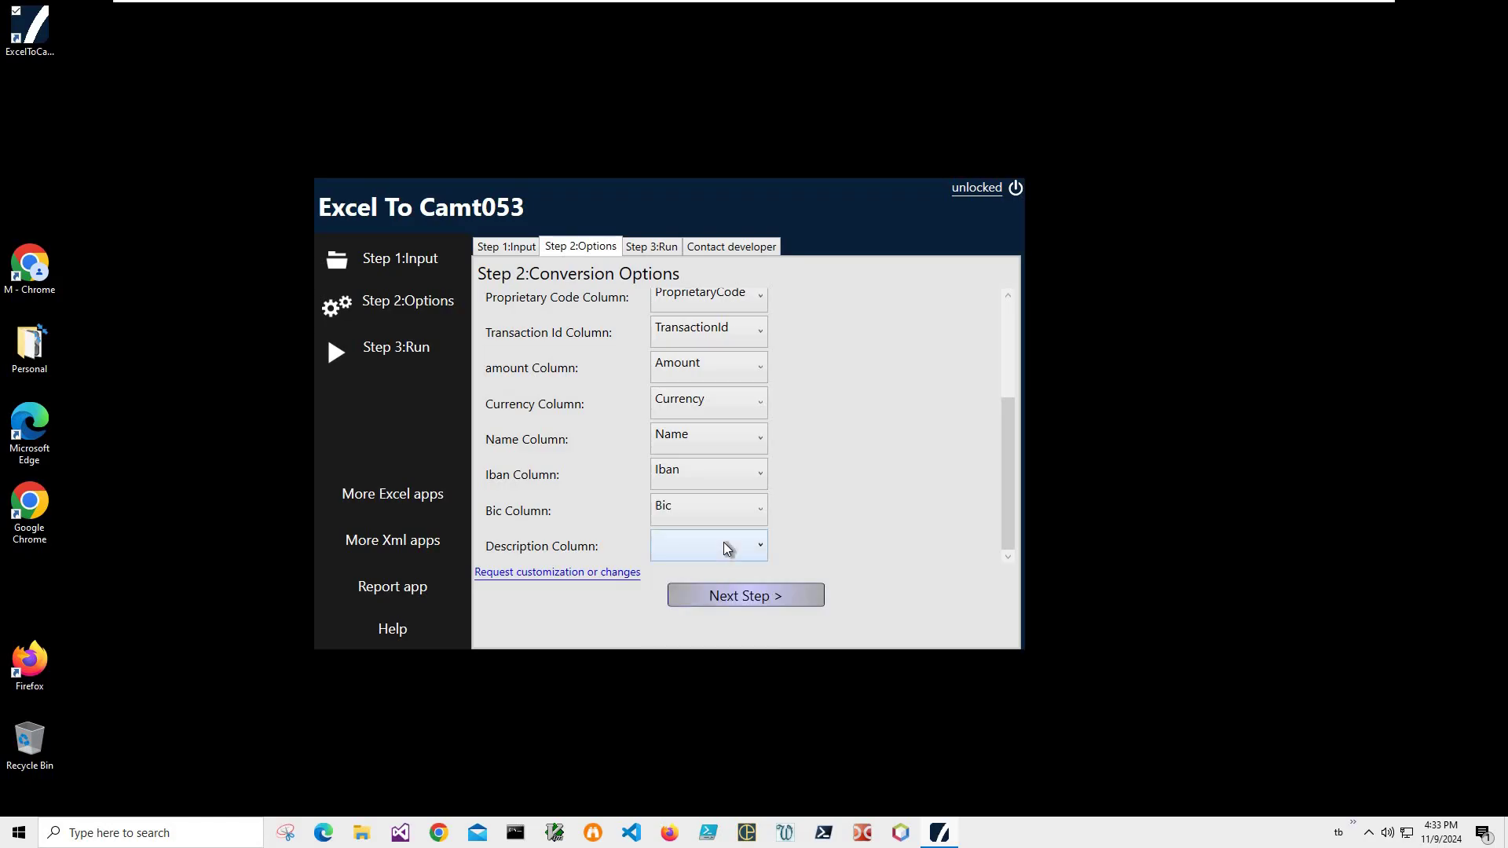
Step: Map the Description Column to Reason and proceed to the run conversion step
{"action": "left_click", "coordinate": [726, 547]}
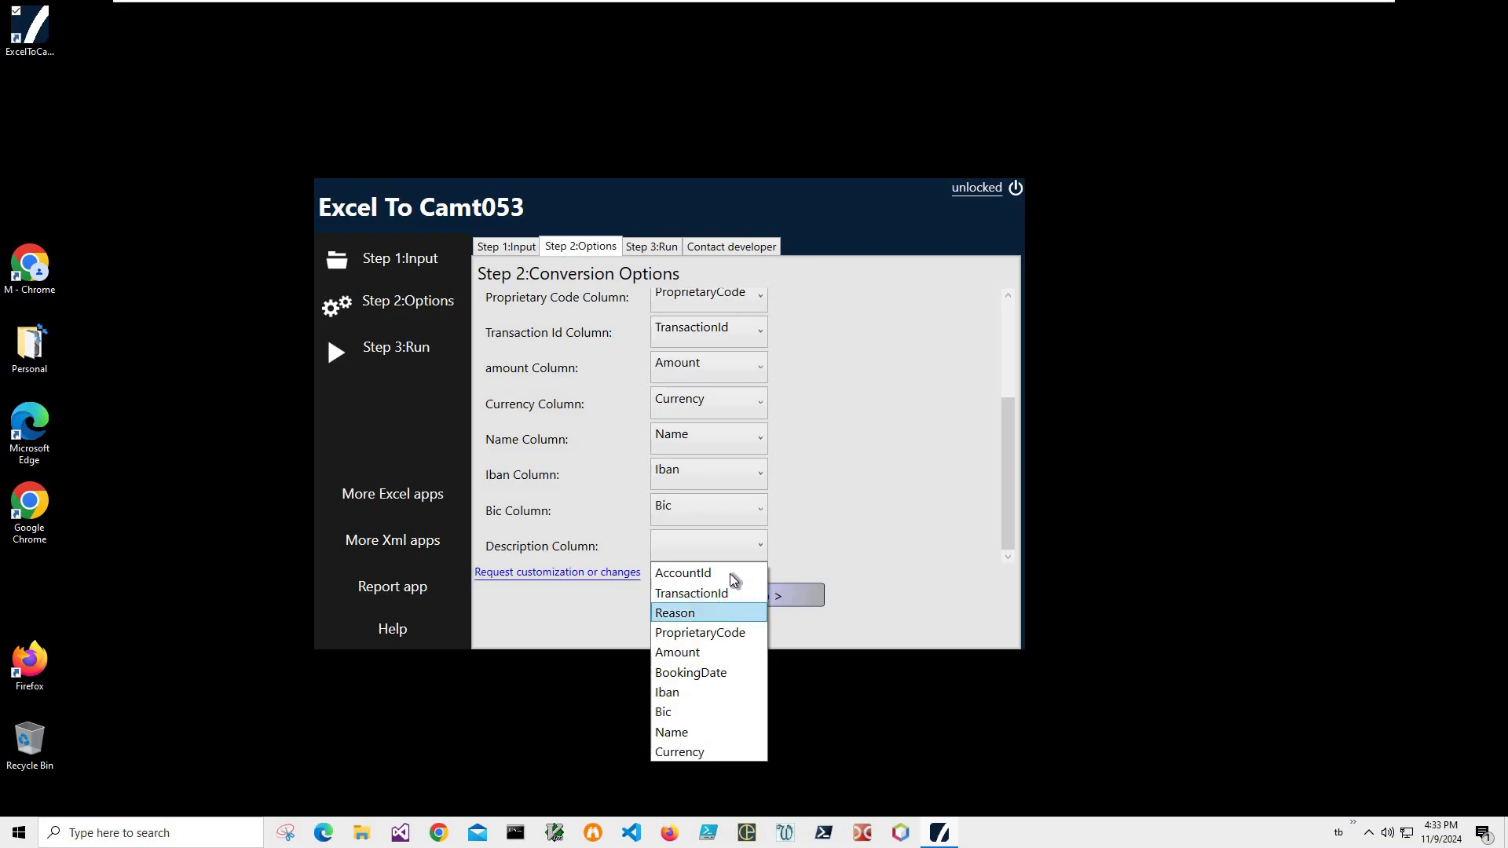
{"action": "left_click", "coordinate": [982, 565]}
{"action": "left_click", "coordinate": [791, 602]}
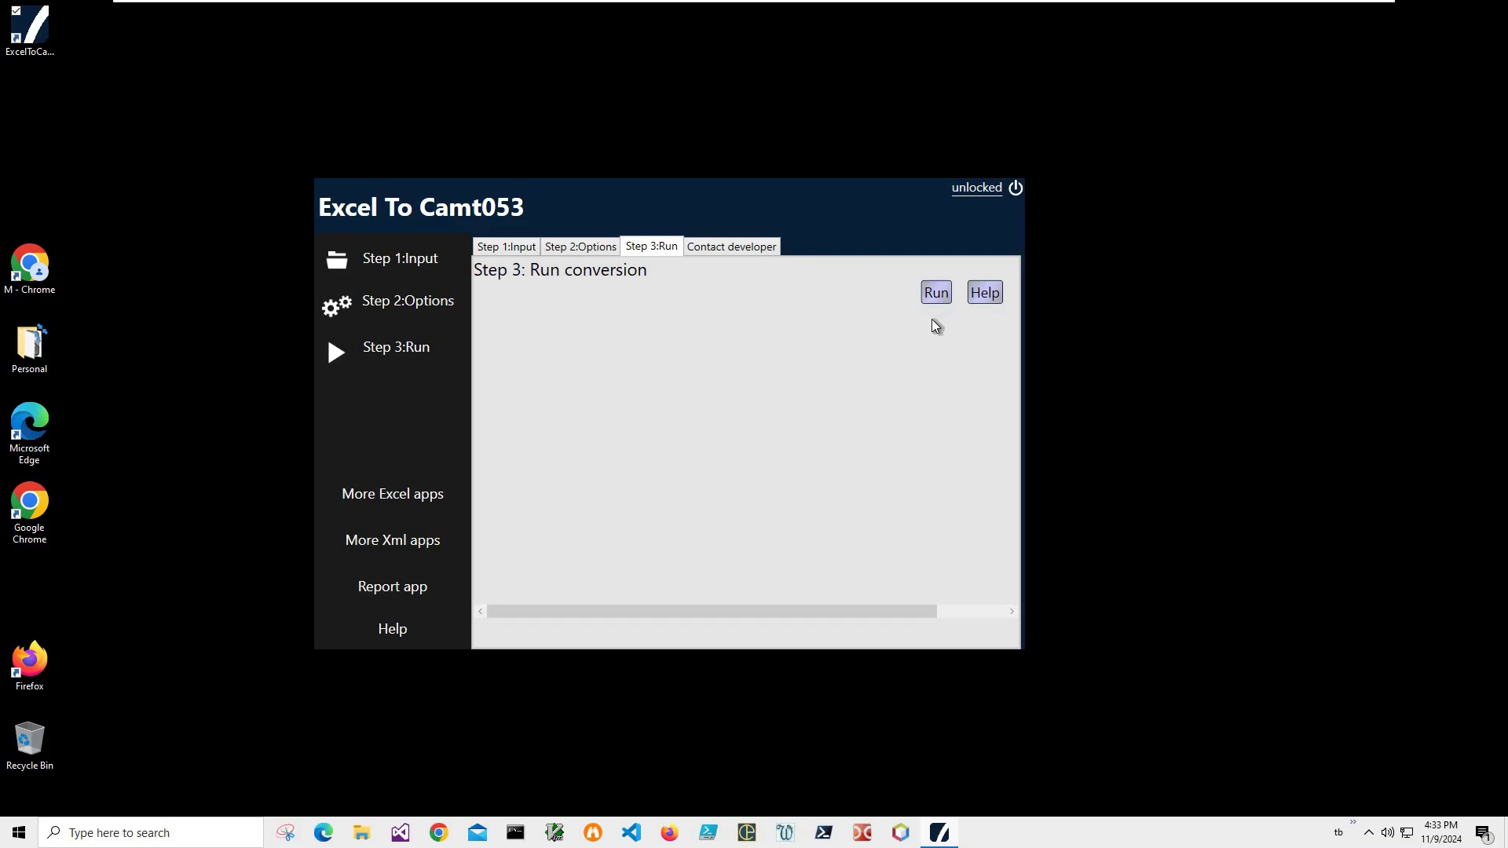
Step: Run the conversion, saving the XML under the suggested name in the Documents\camt folder, and close the converter
{"action": "left_click", "coordinate": [937, 292]}
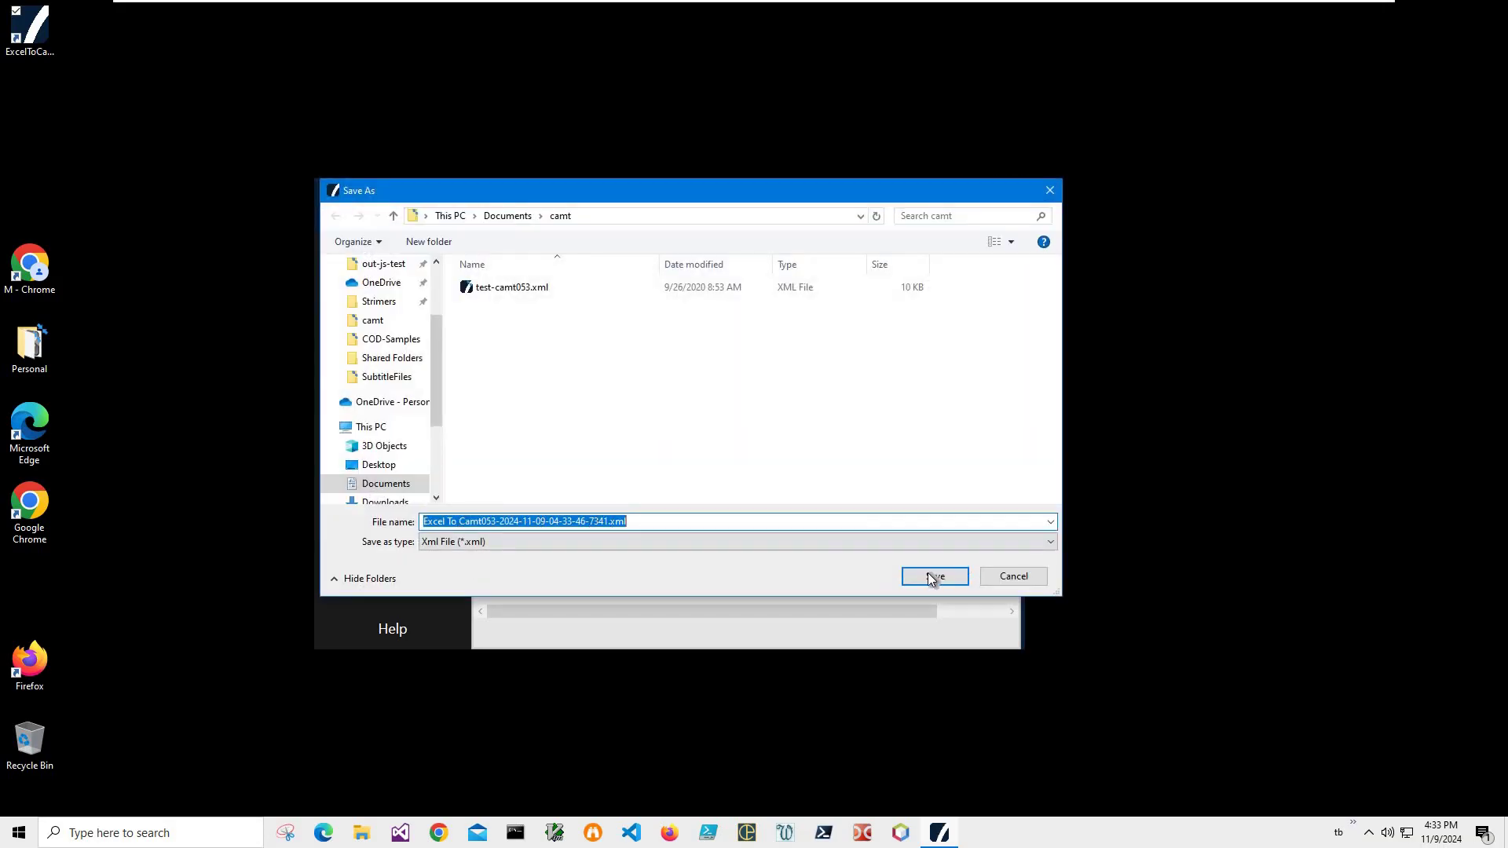
{"action": "key", "text": "Return"}
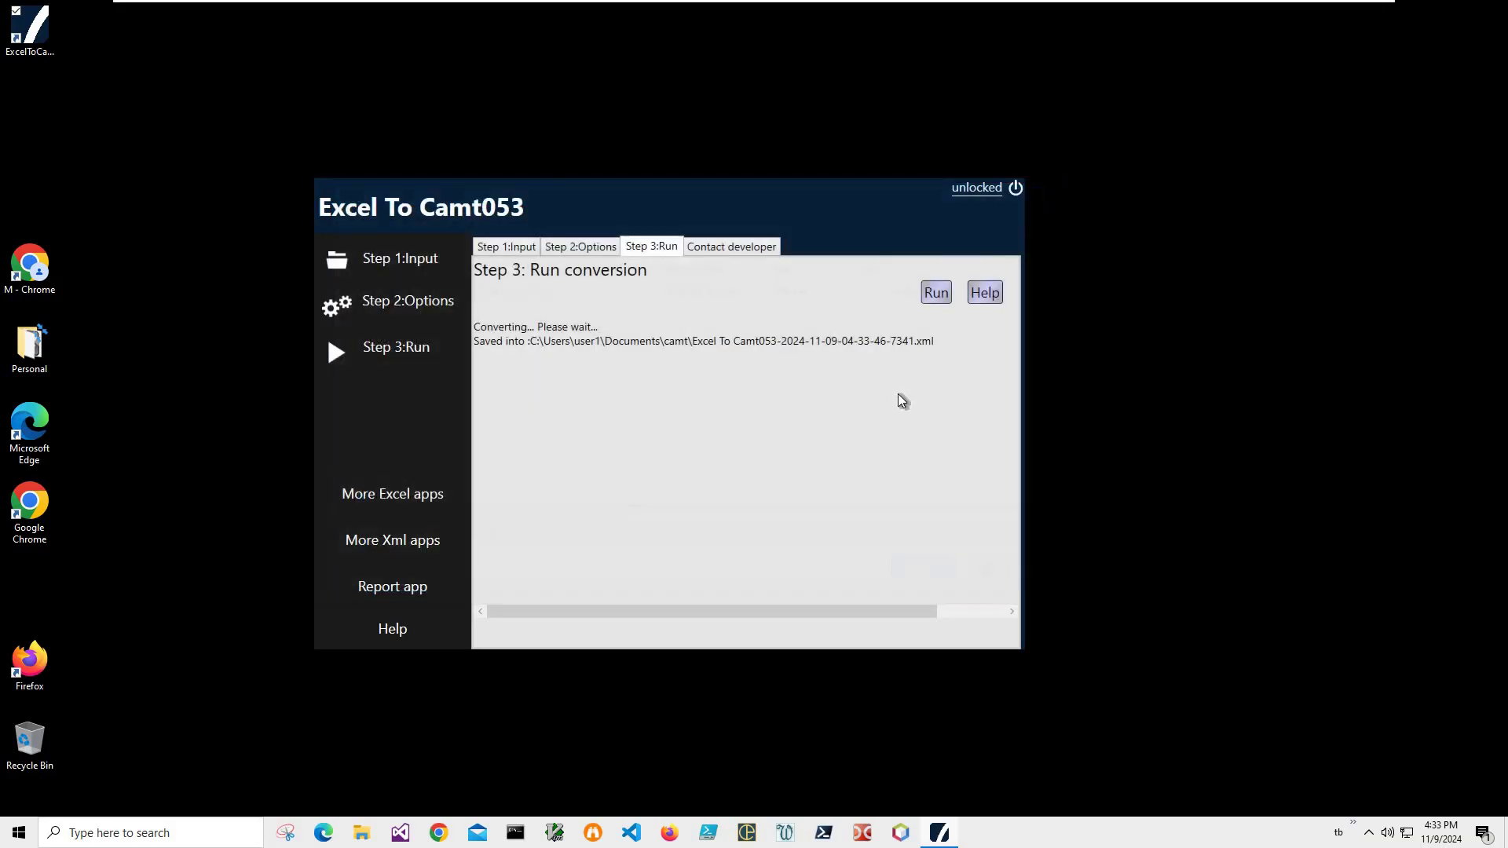
{"action": "left_click", "coordinate": [1018, 189]}
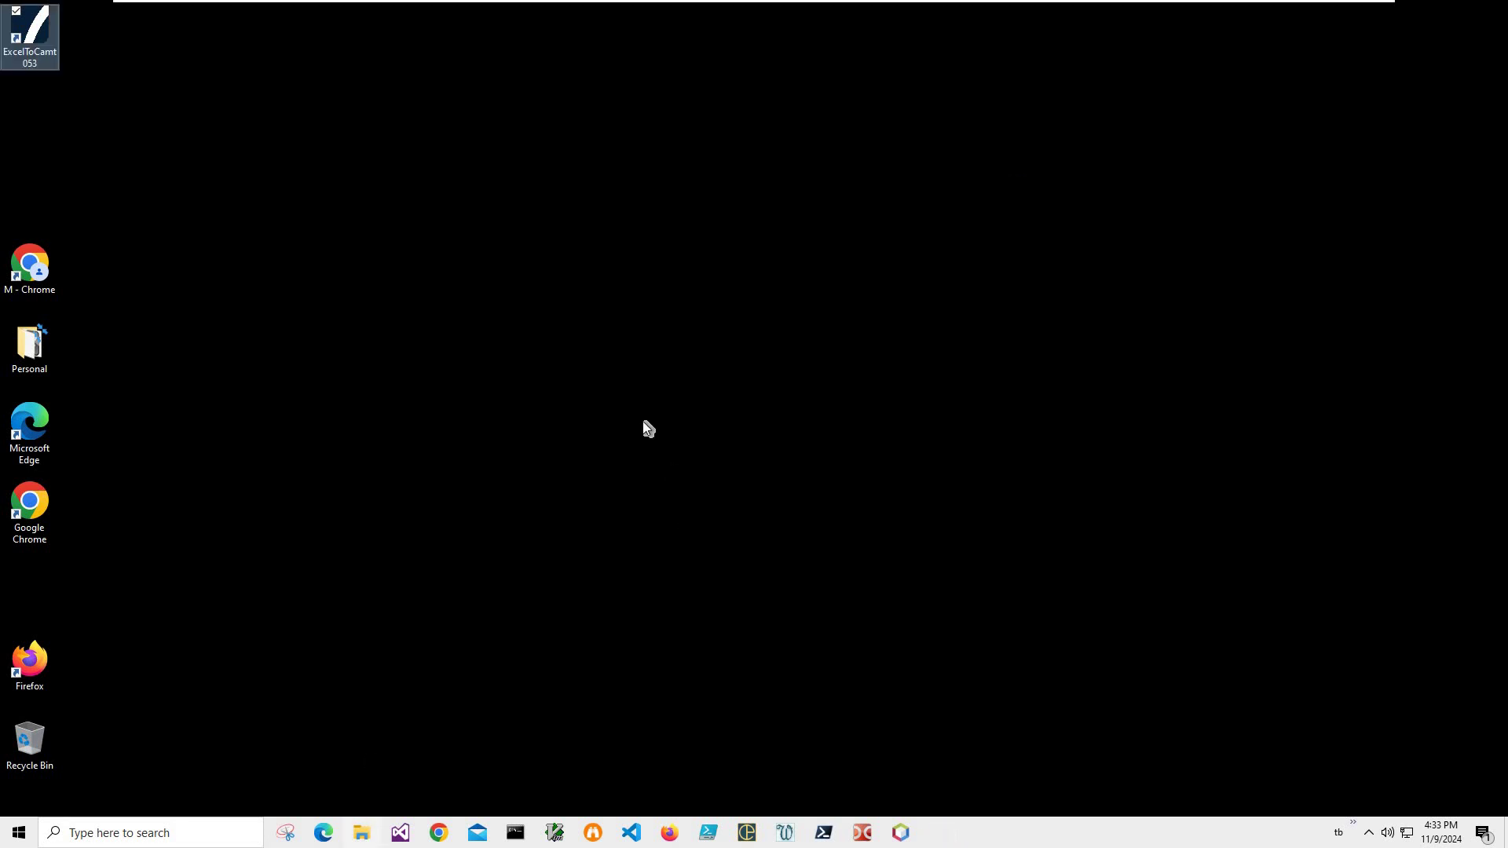
Step: Open the newly converted Excel To Camt053 XML file from the recent files in File Explorer
{"action": "key", "text": "super+e"}
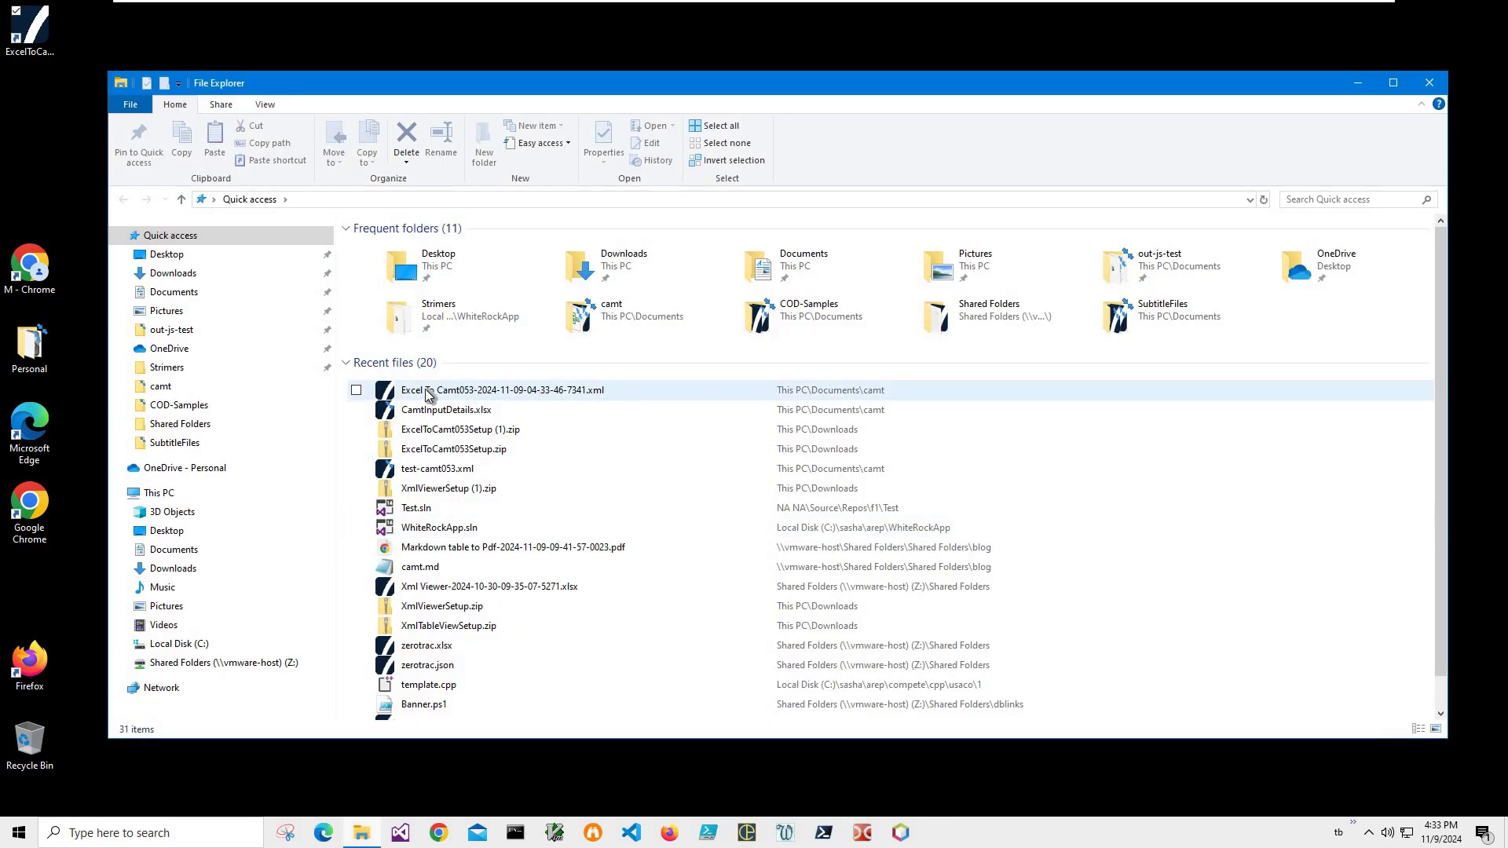
{"action": "left_click", "coordinate": [501, 395]}
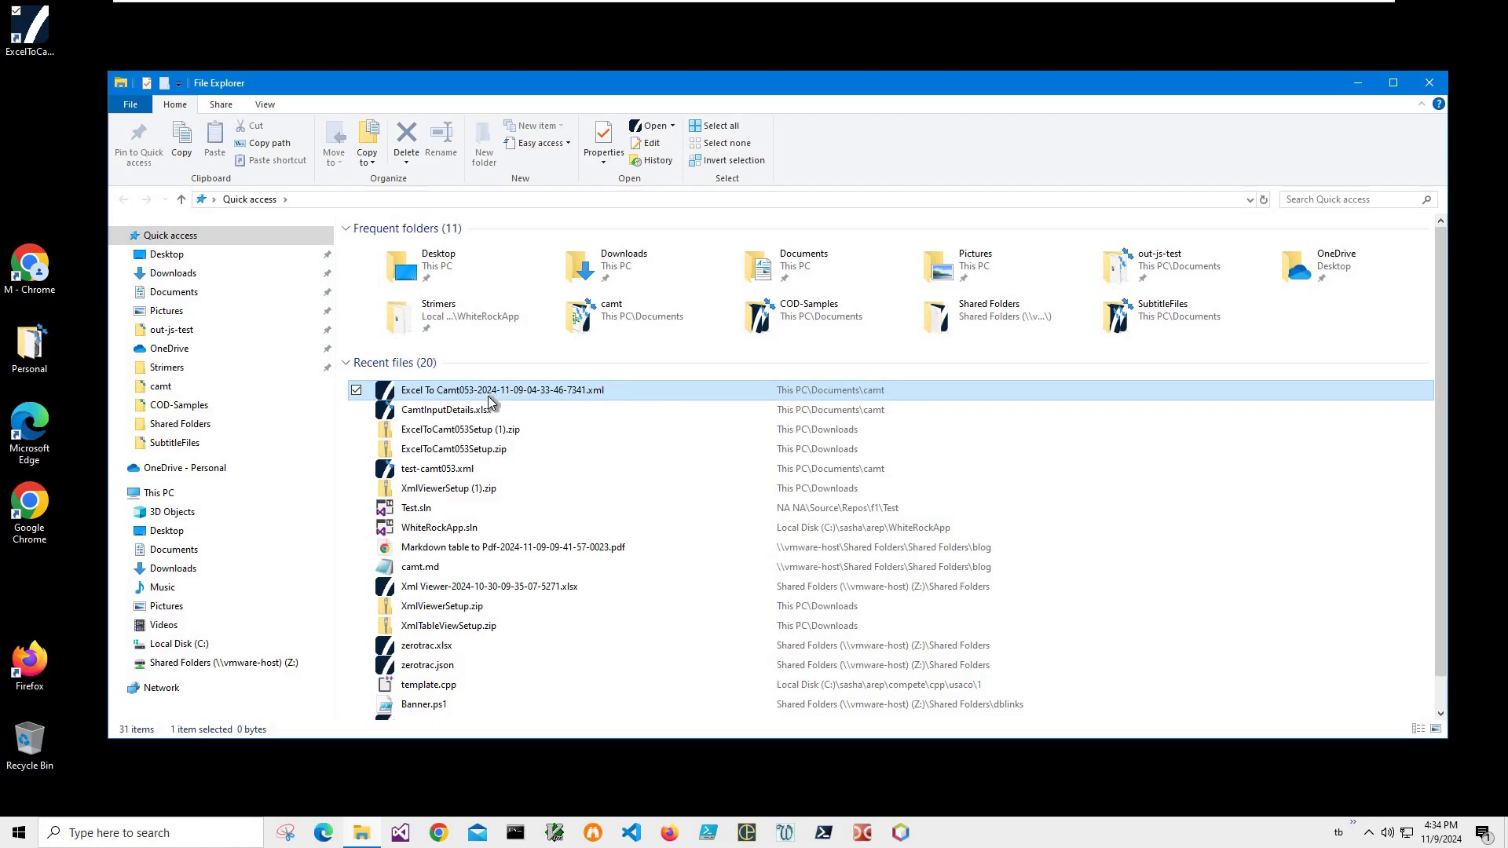
{"action": "key", "text": "Return"}
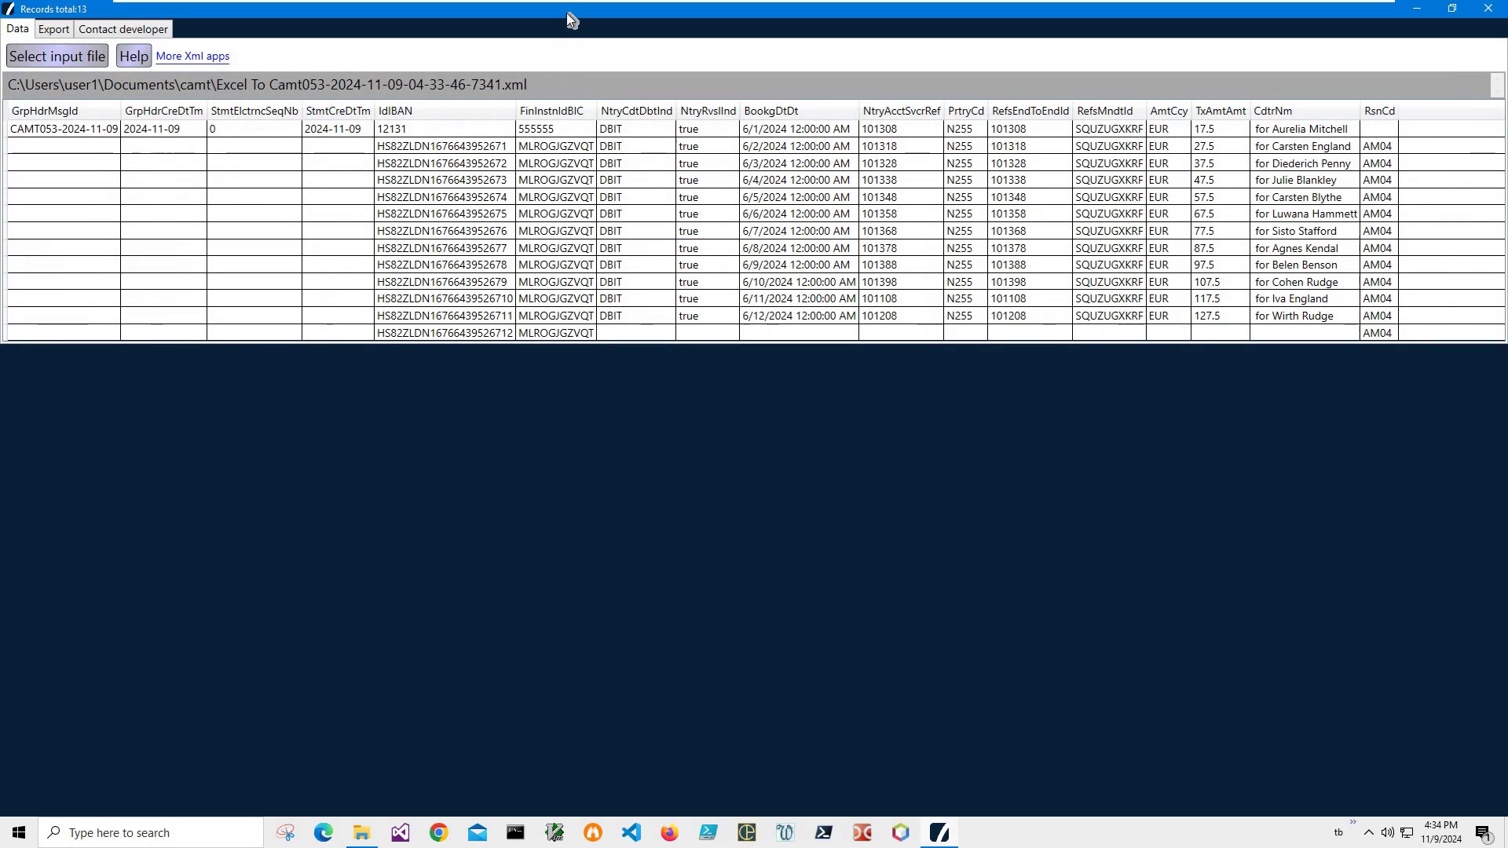
Step: Examine all columns of the converted CAMT.053 records in a smaller viewer window, and close the viewer
{"action": "left_click_drag", "start_coordinate": [746, 9], "coordinate": [440, 81]}
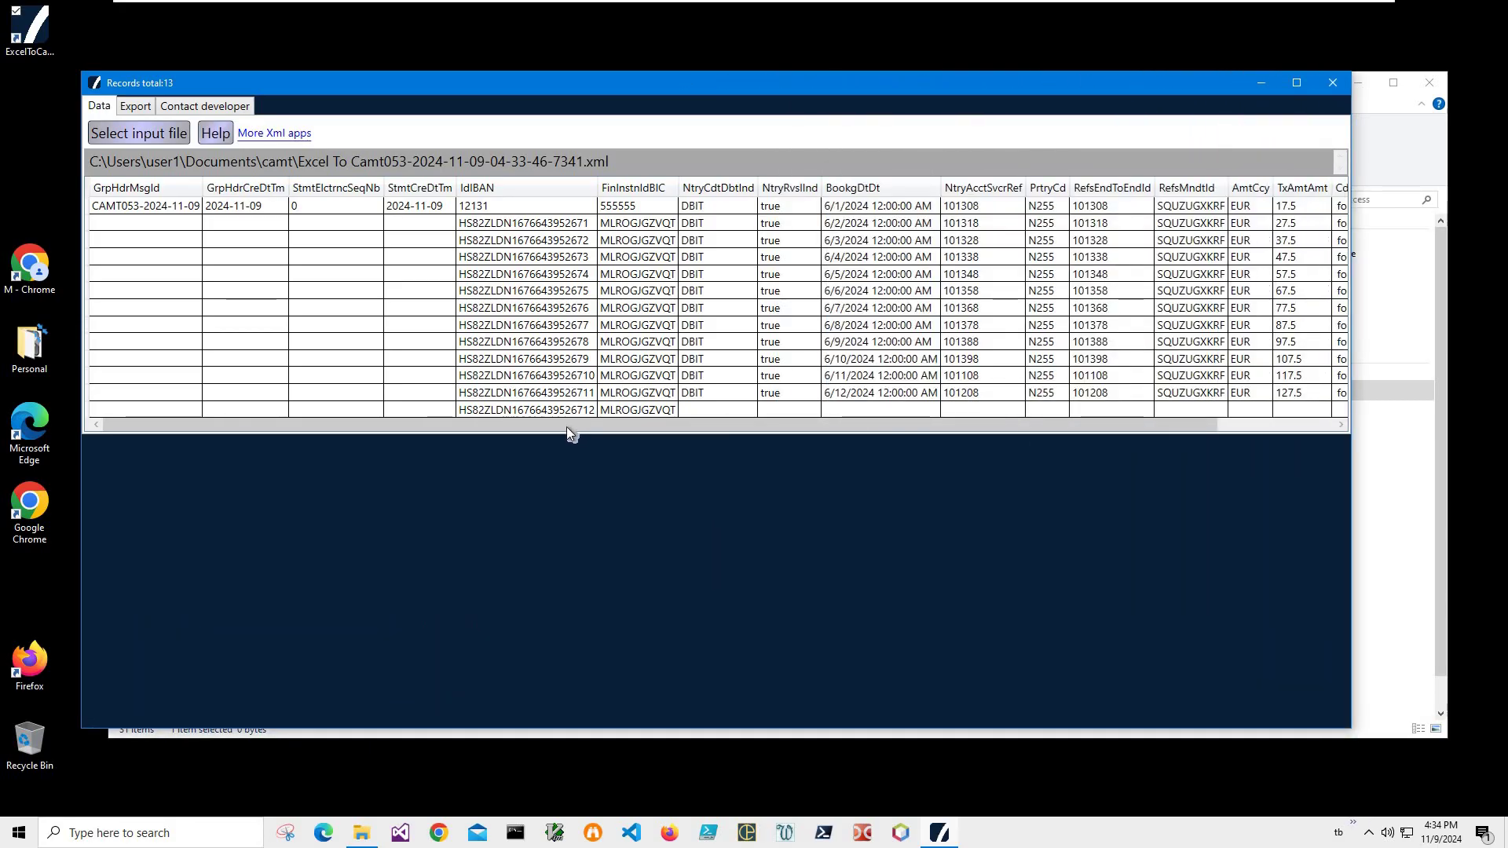
{"action": "left_click_drag", "start_coordinate": [568, 427], "coordinate": [895, 429]}
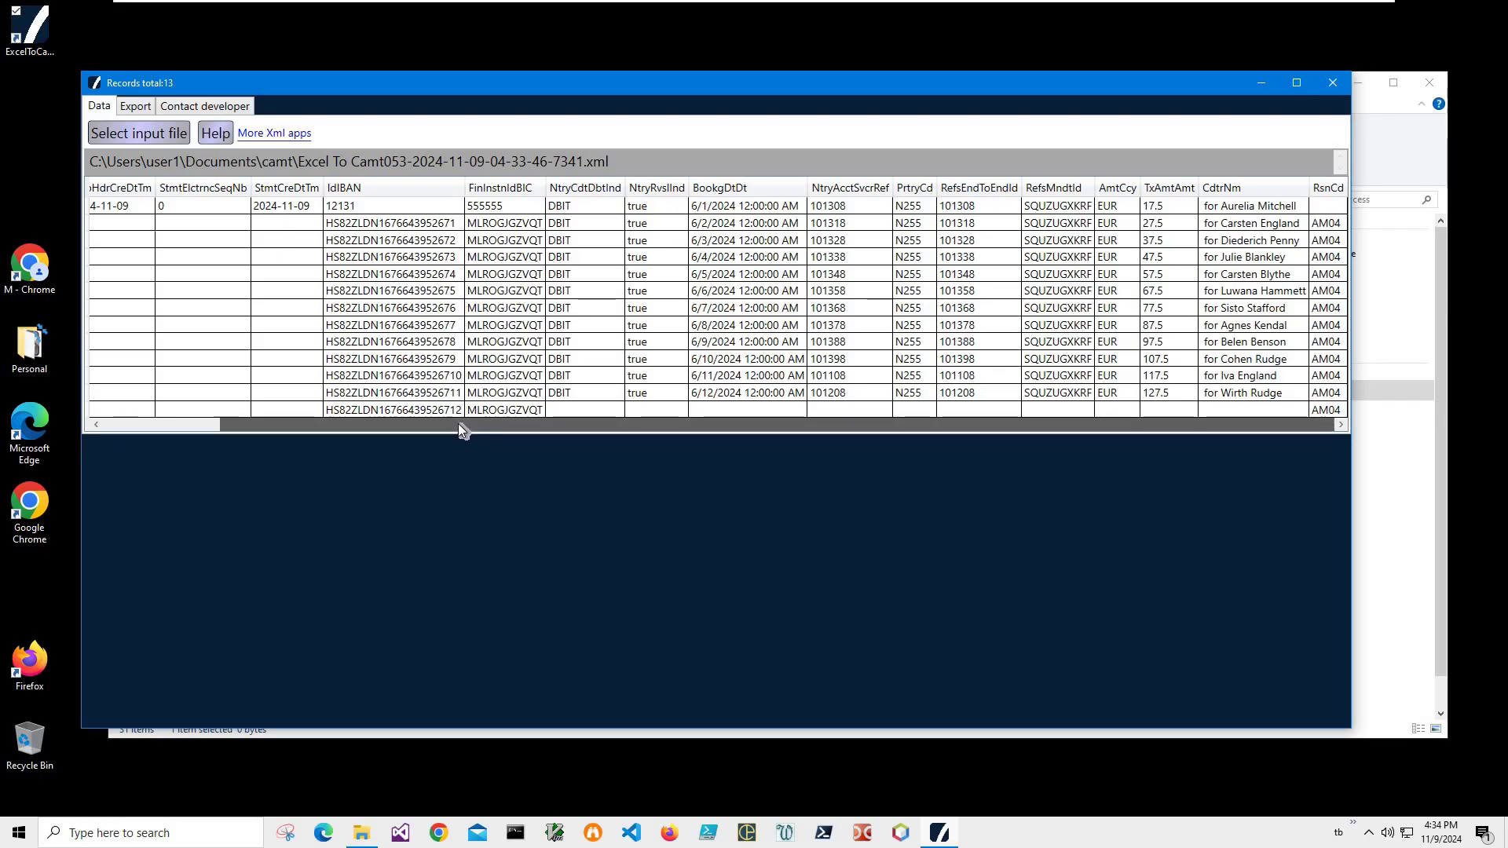
{"action": "left_click_drag", "start_coordinate": [459, 422], "coordinate": [305, 422]}
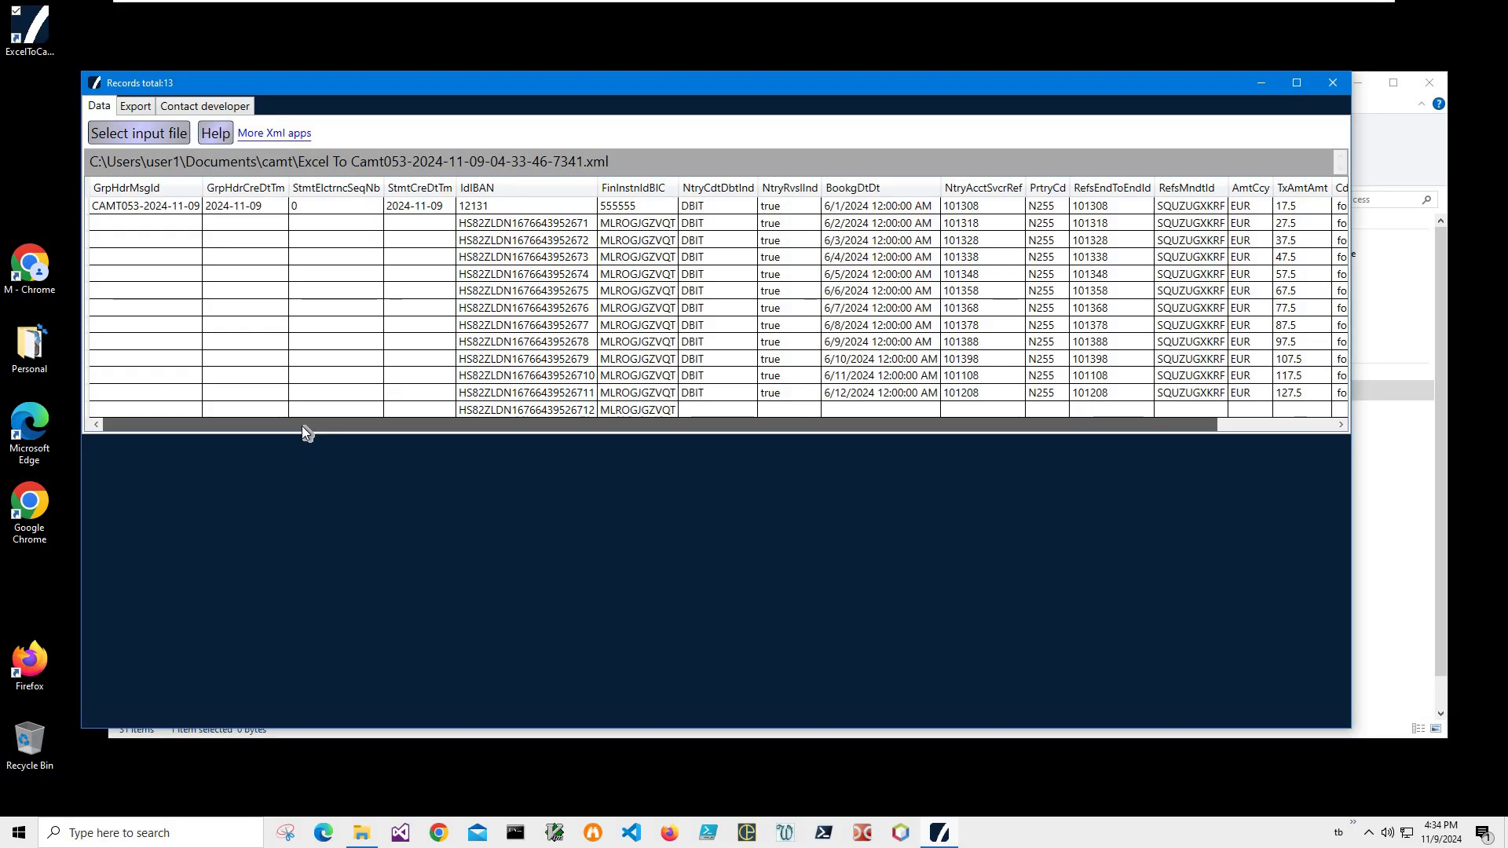
{"action": "scroll", "coordinate": [1083, 74], "scroll_direction": "right", "scroll_amount": 3}
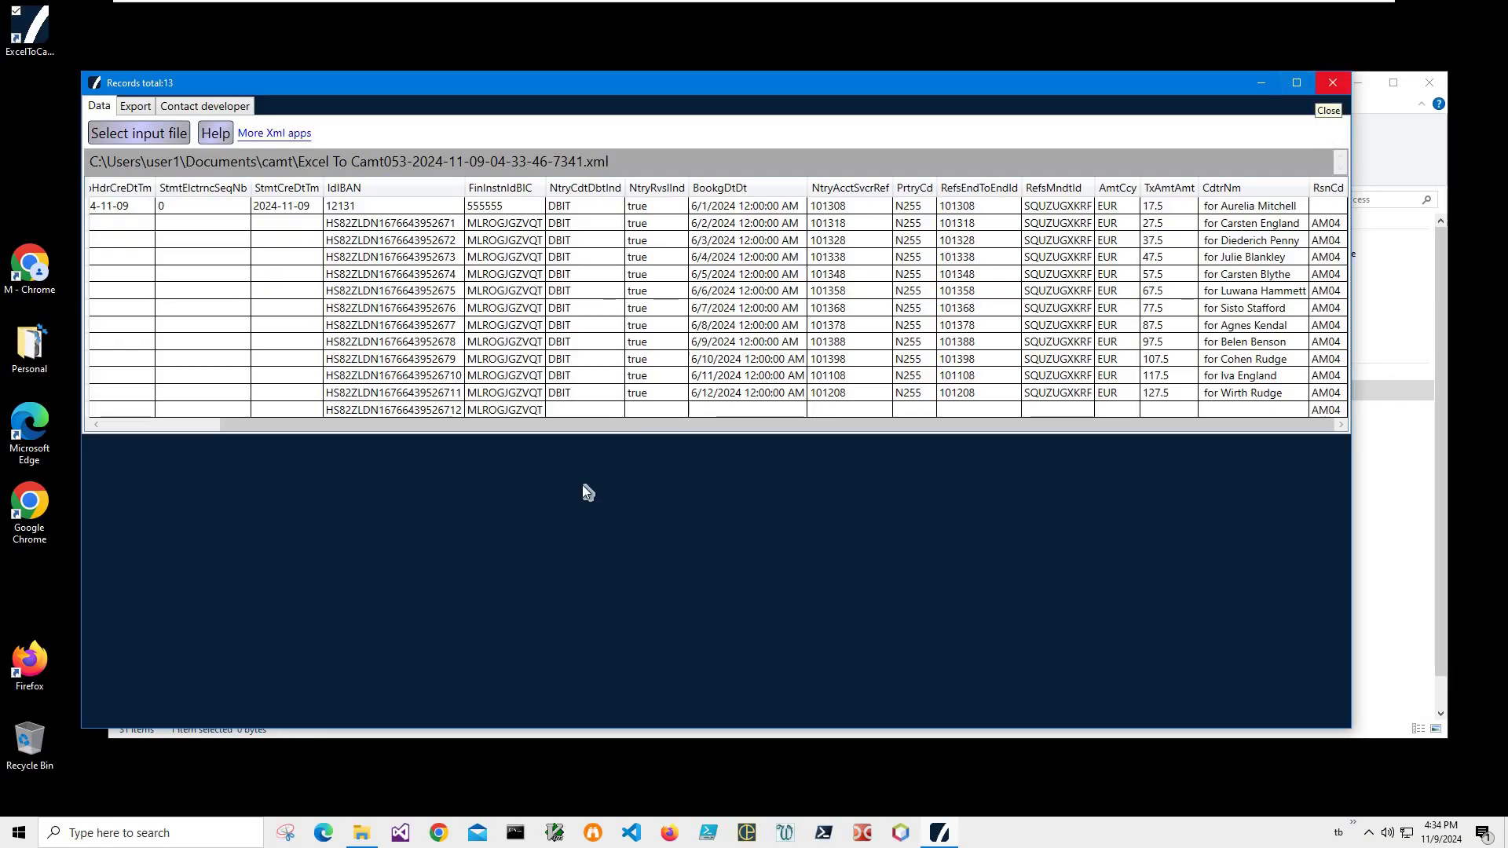
{"action": "key", "text": "alt+F4"}
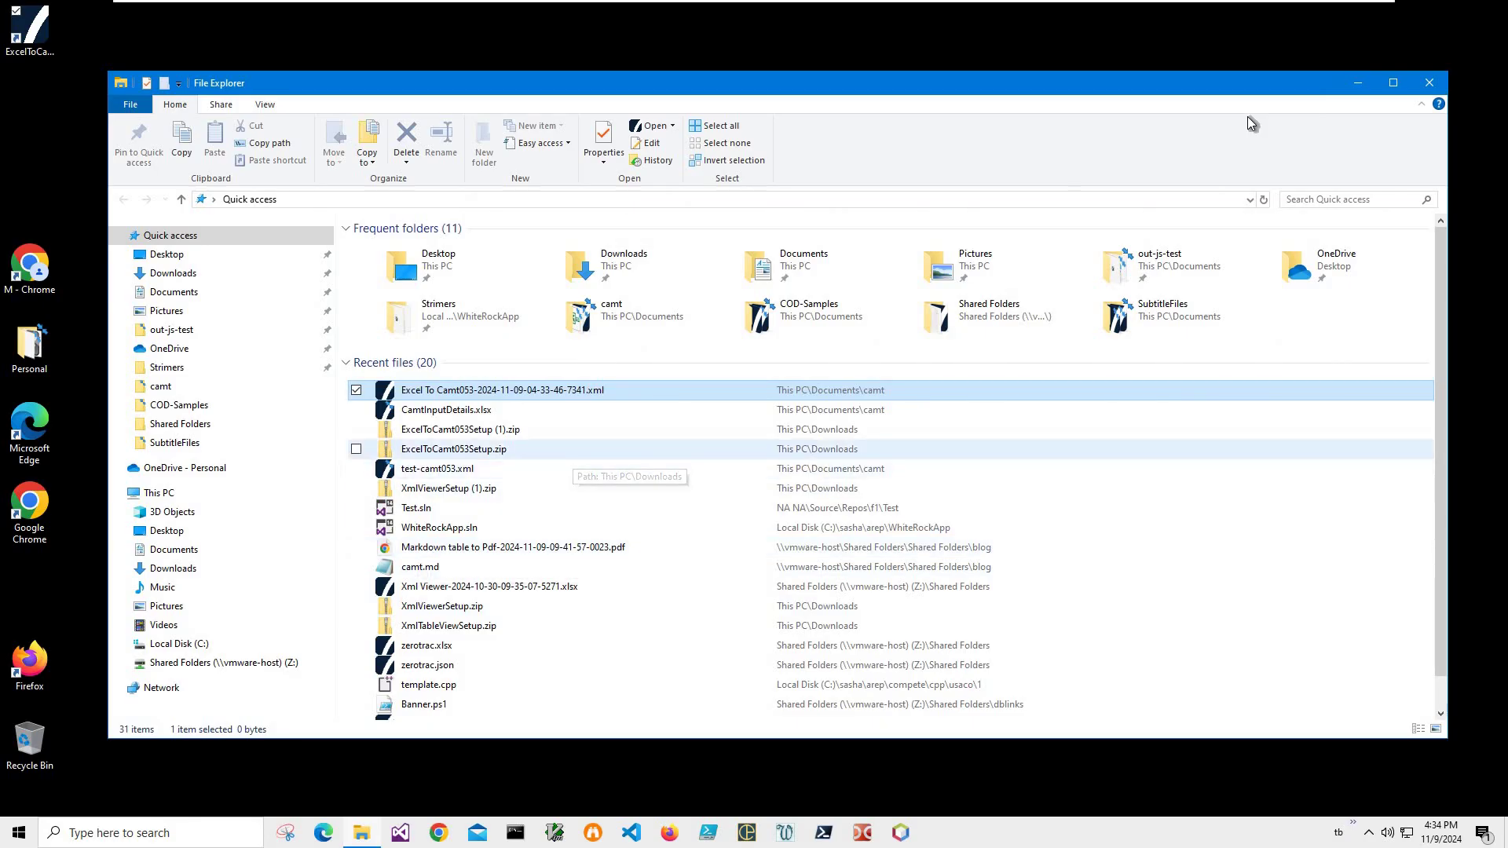